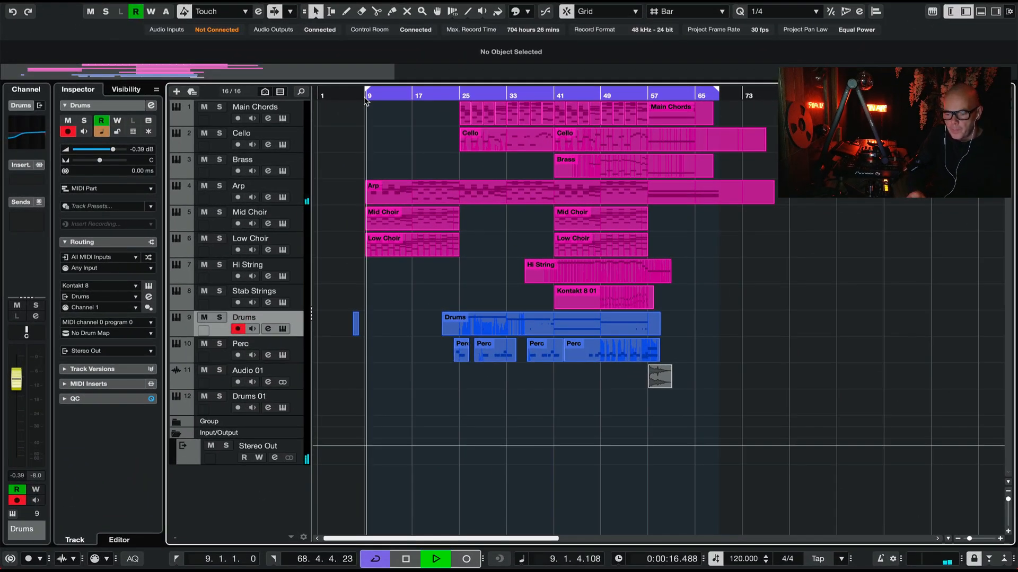
Step: Select the Arp track and increase its height so its MIDI notes are easier to see
left_click(285, 190)
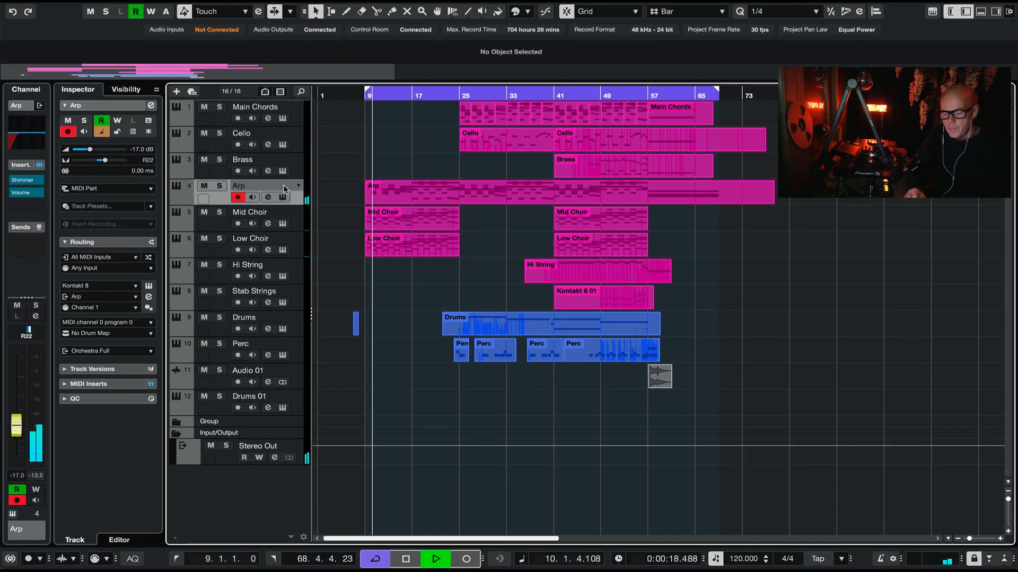
key("h")
key("h")
key("h")
key("g")
key("g")
key("g")
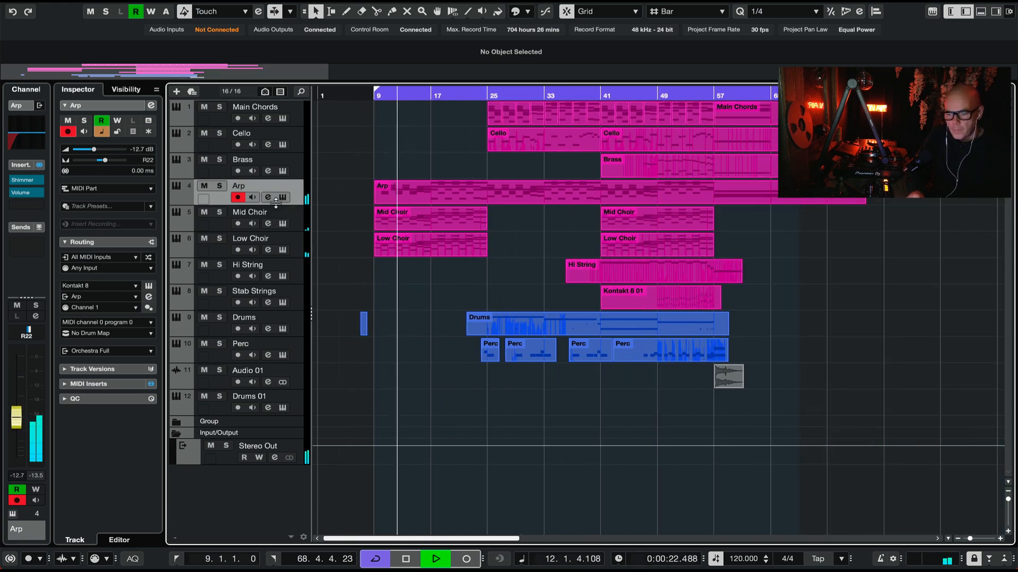
left_click_drag(272, 206, 272, 243)
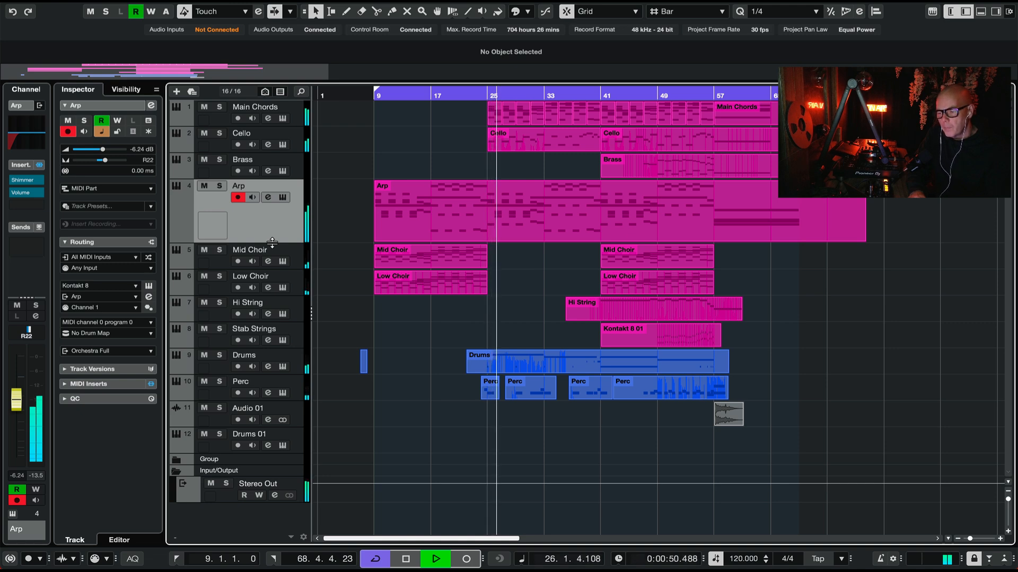
Step: Solo the Arp track, select its MIDI part and play it from bar 9
key("space")
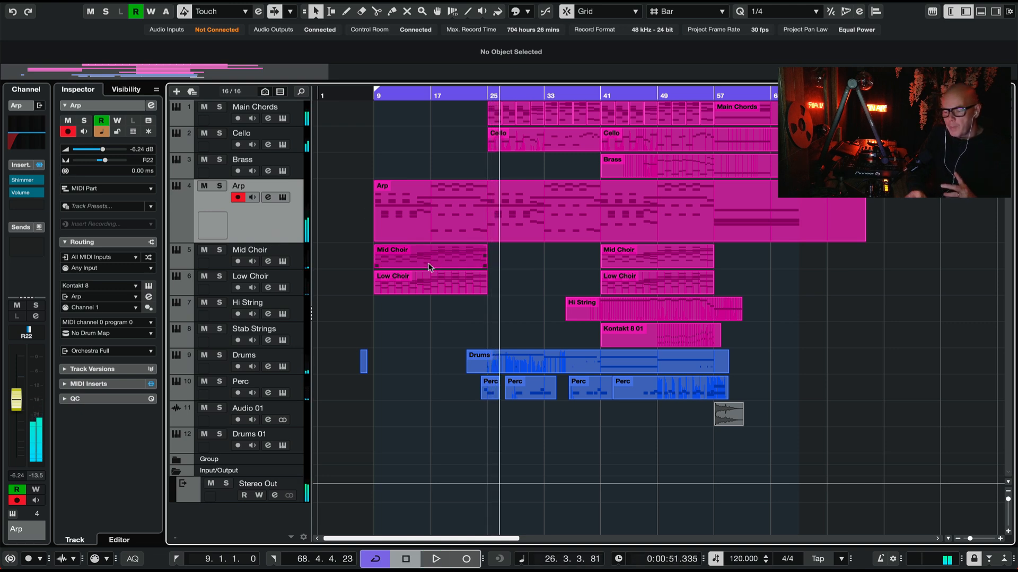
left_click(219, 187)
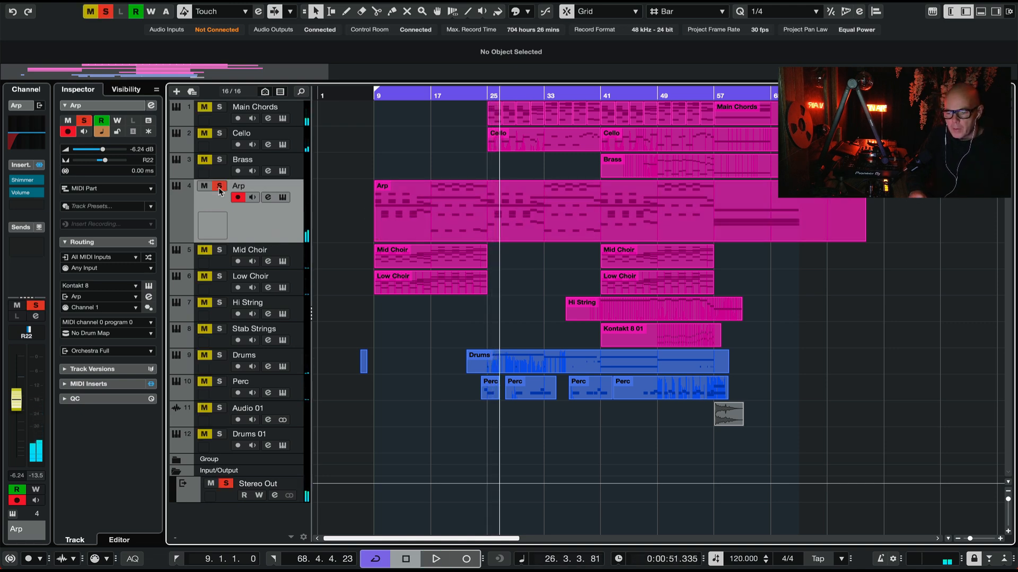
left_click(428, 211)
left_click(373, 95)
key("space")
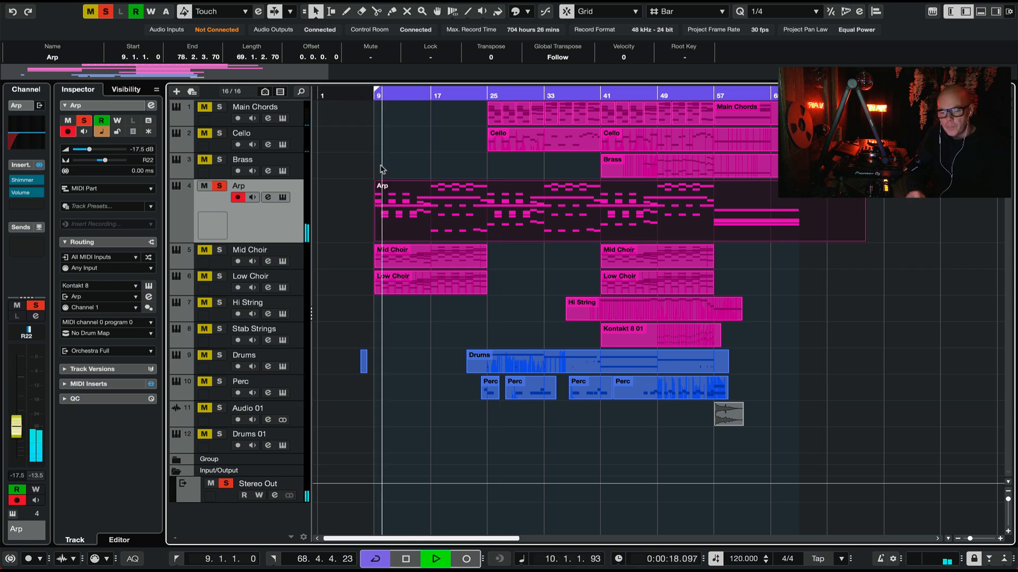
Step: Open the Arp track's Kontakt instrument to examine the loaded patch, close it and stop playback
left_click(149, 286)
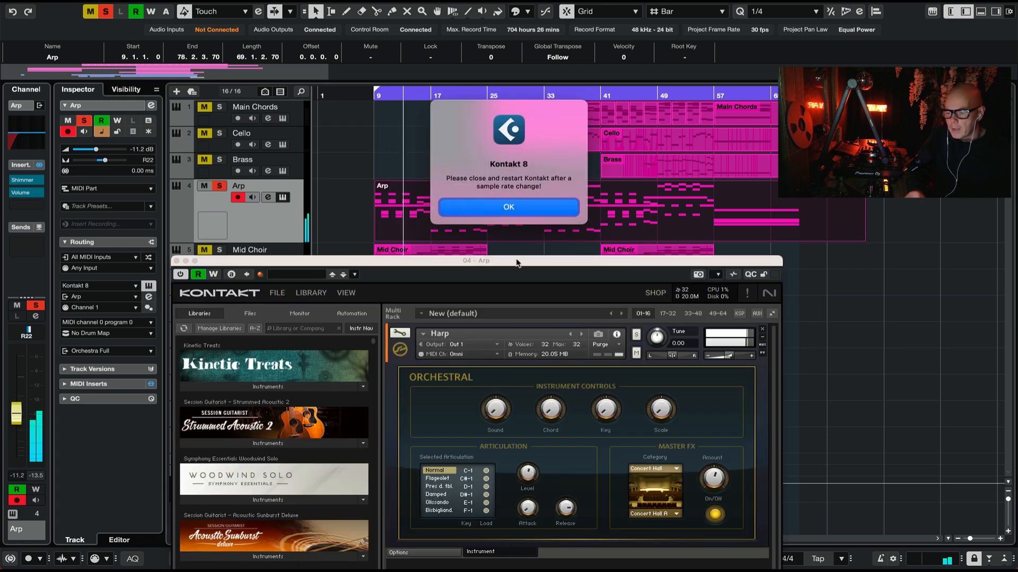
left_click(566, 205)
left_click_drag(450, 268, 469, 64)
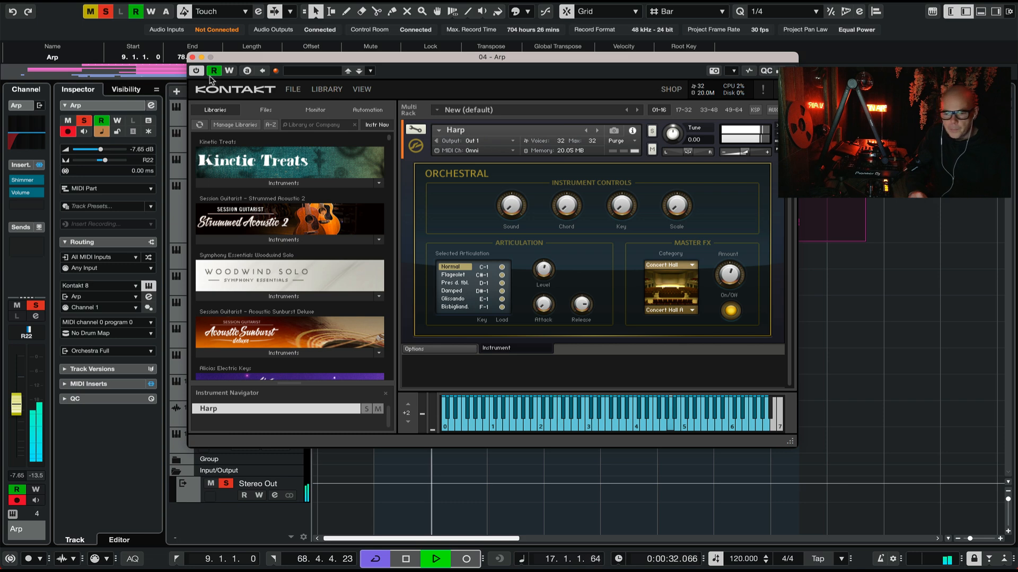
left_click(192, 57)
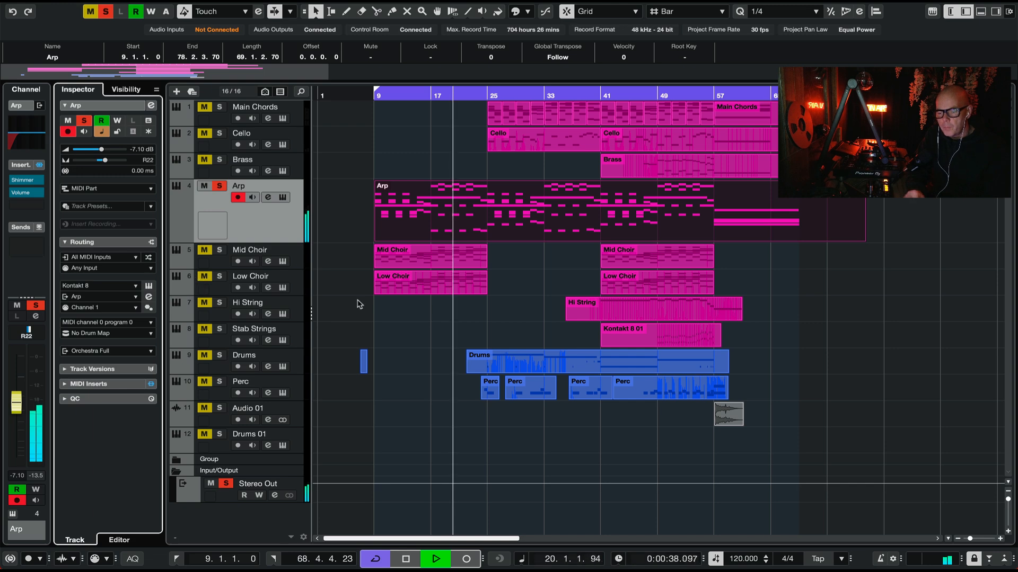
key("space")
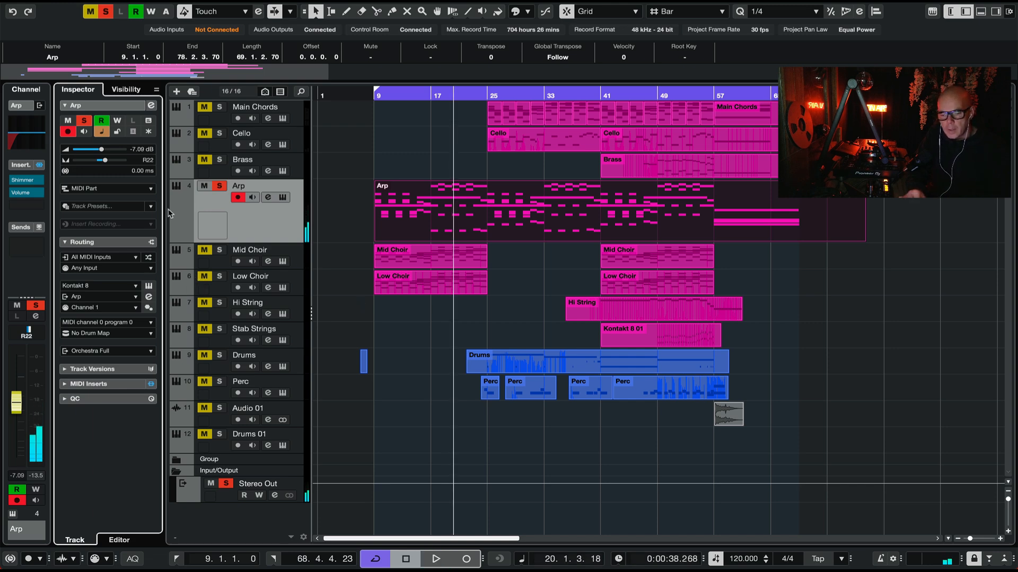
Step: Bypass the Shimmer insert on the Arp track and listen to the dry sound from bar 9
left_click(26, 180)
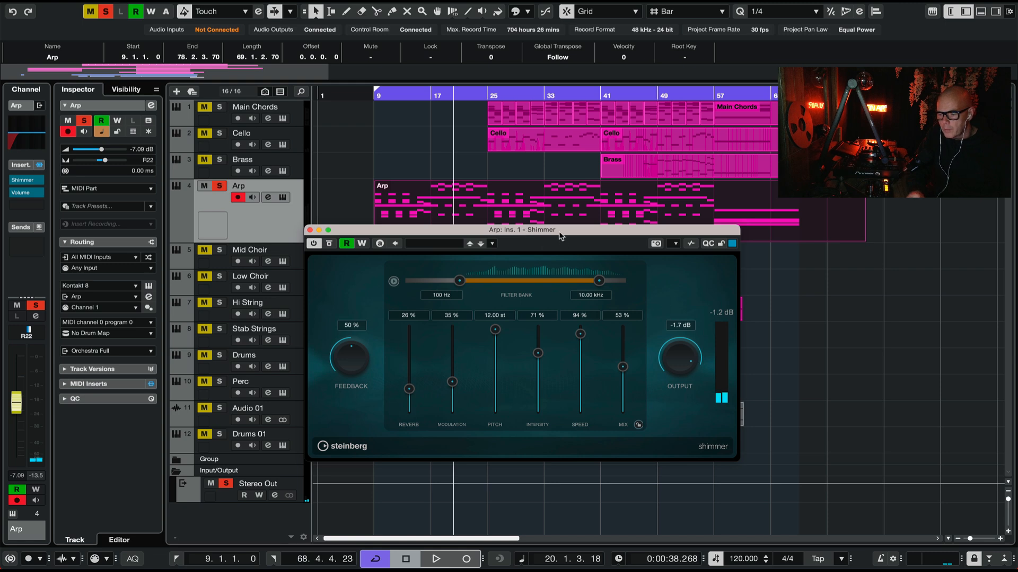
left_click_drag(561, 236, 466, 296)
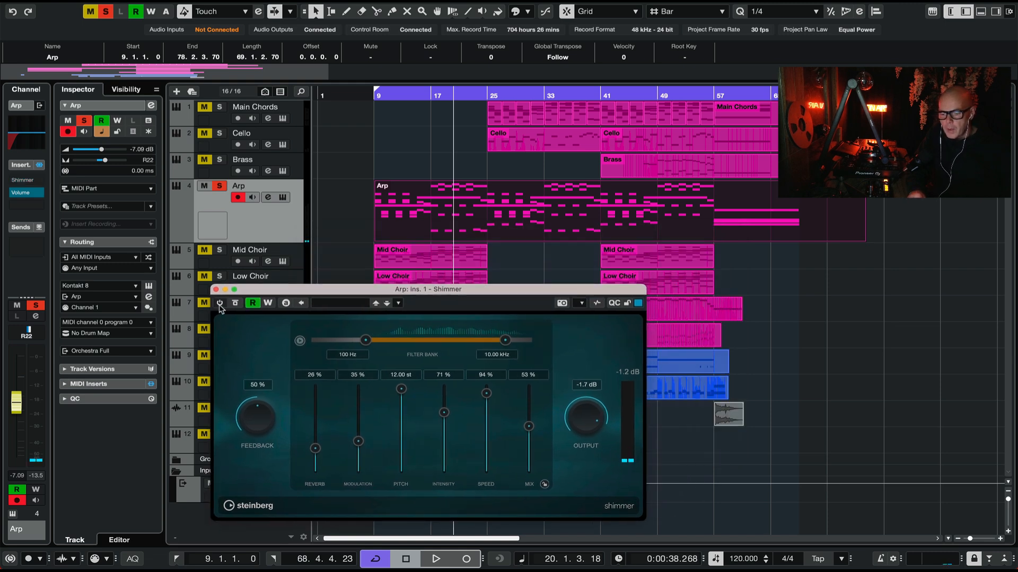
left_click(373, 97)
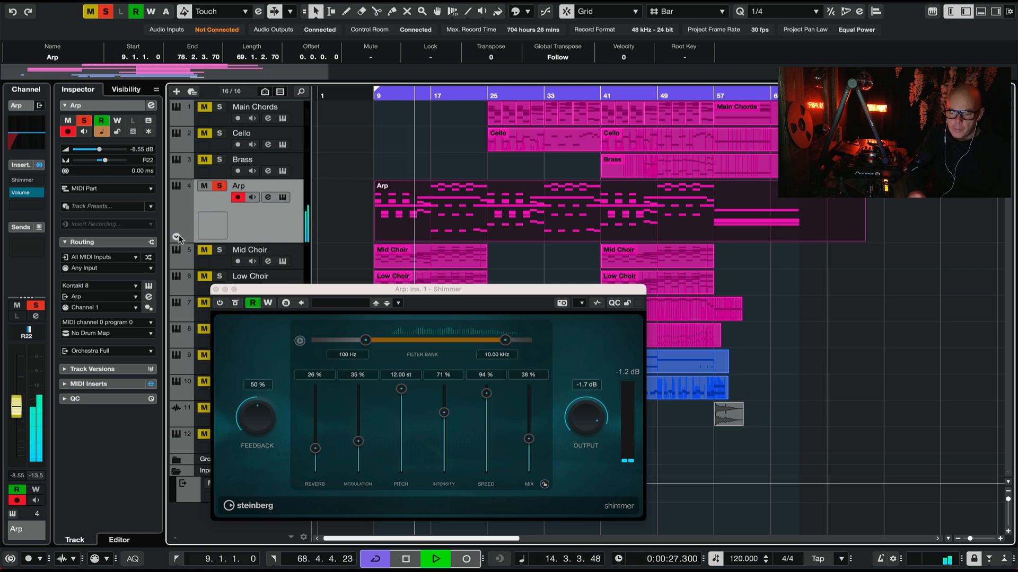
Step: Show the Arp track's Volume and Shimmer Mix automation lanes
left_click(177, 238)
left_click_drag(382, 290, 475, 335)
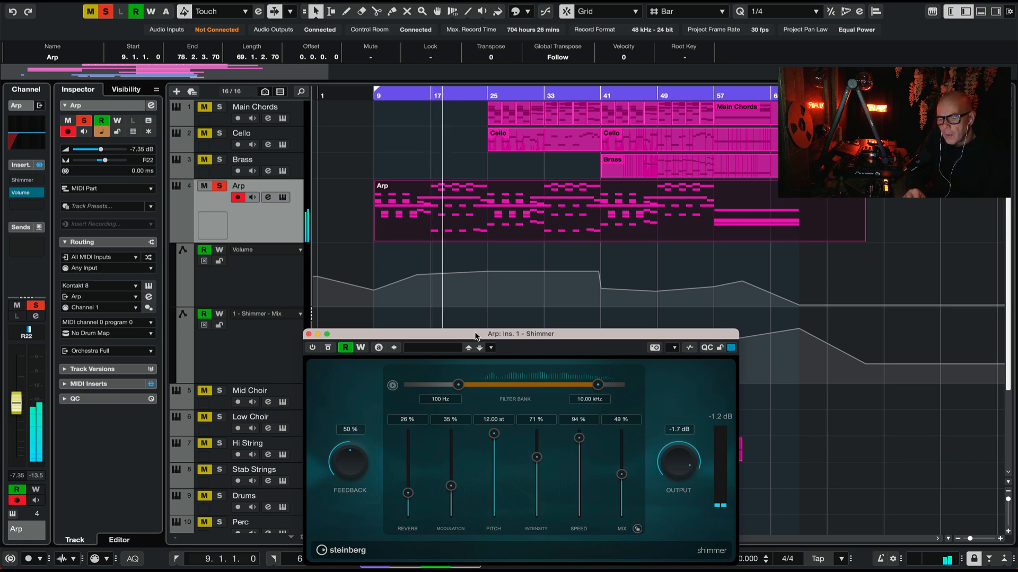
Step: Expand the Arp track's MIDI inserts, examine the Arpache SX arpeggiator settings, and close the plug-in windows
left_click(149, 297)
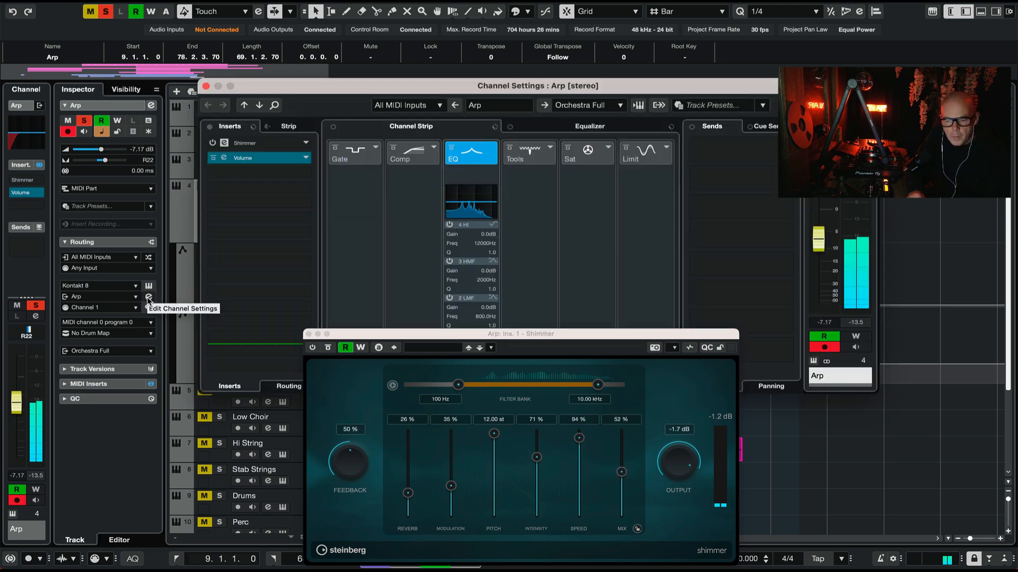
left_click(206, 86)
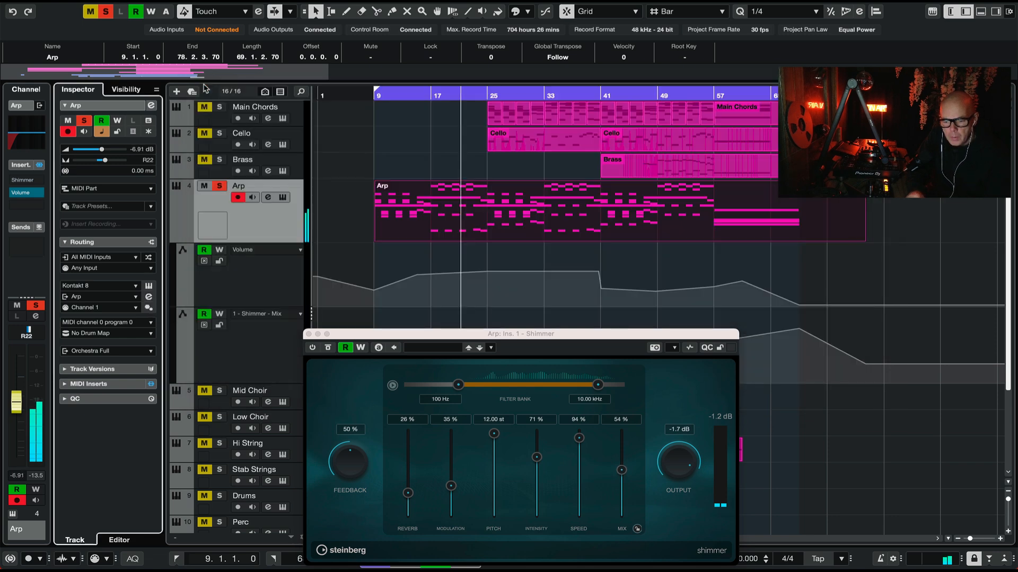
left_click(64, 384)
left_click(84, 406)
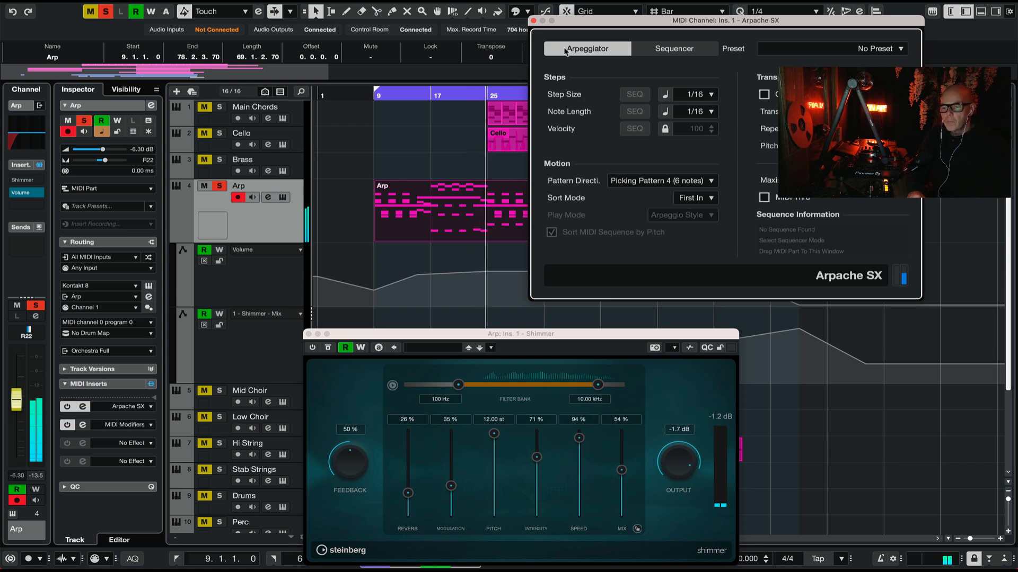
left_click(534, 21)
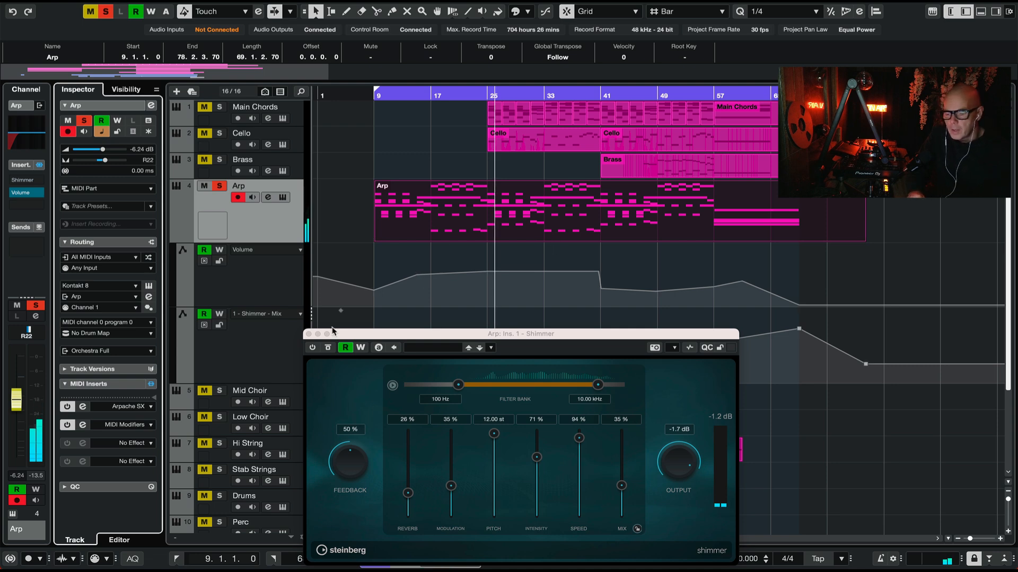
left_click(309, 335)
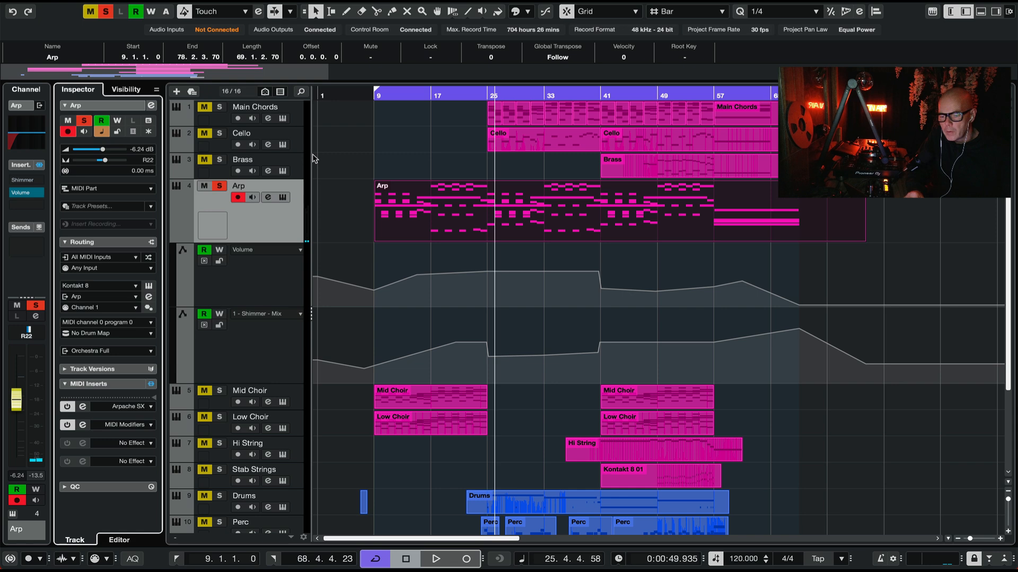
Step: Re-enable the Arp track's Shimmer insert, play from bar 17 while viewing its editor, and close the editor
left_click(15, 180)
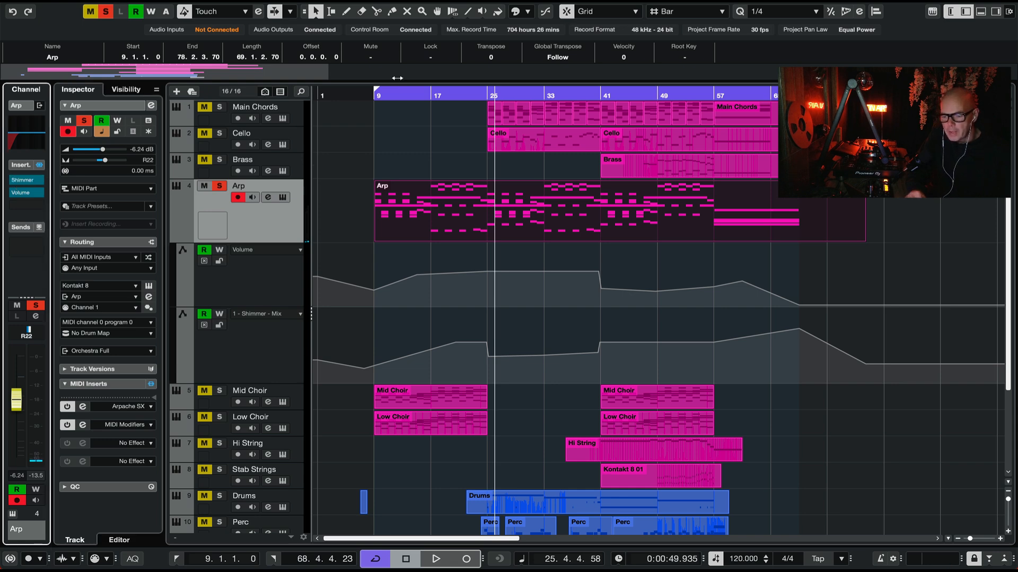
double_click(430, 98)
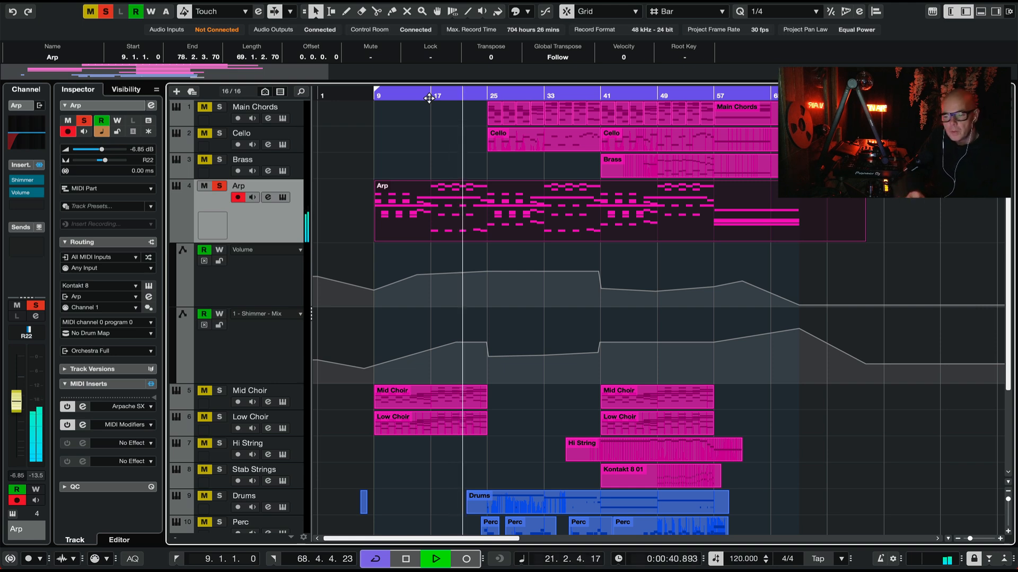
left_click(25, 181)
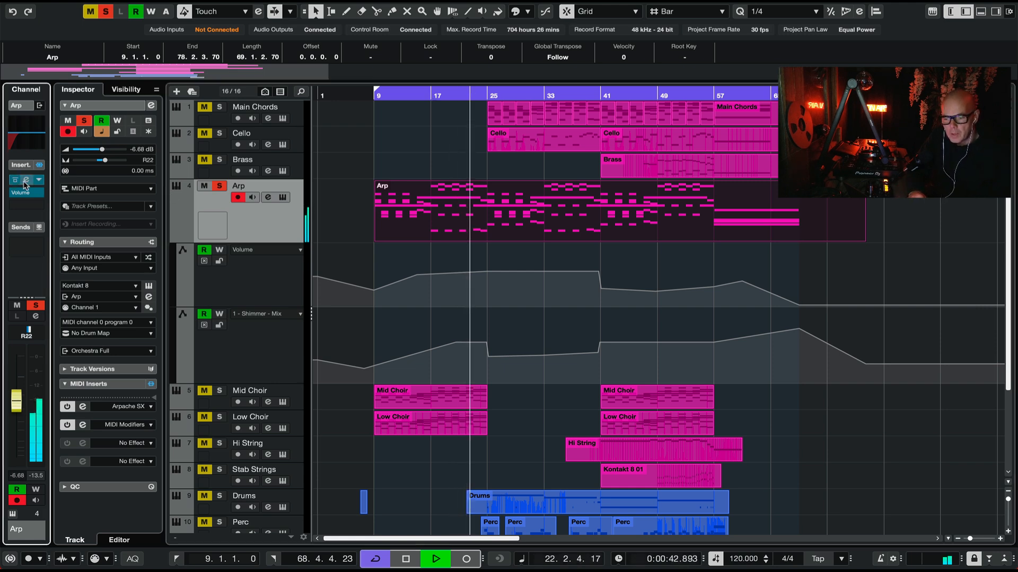
left_click_drag(575, 338, 417, 267)
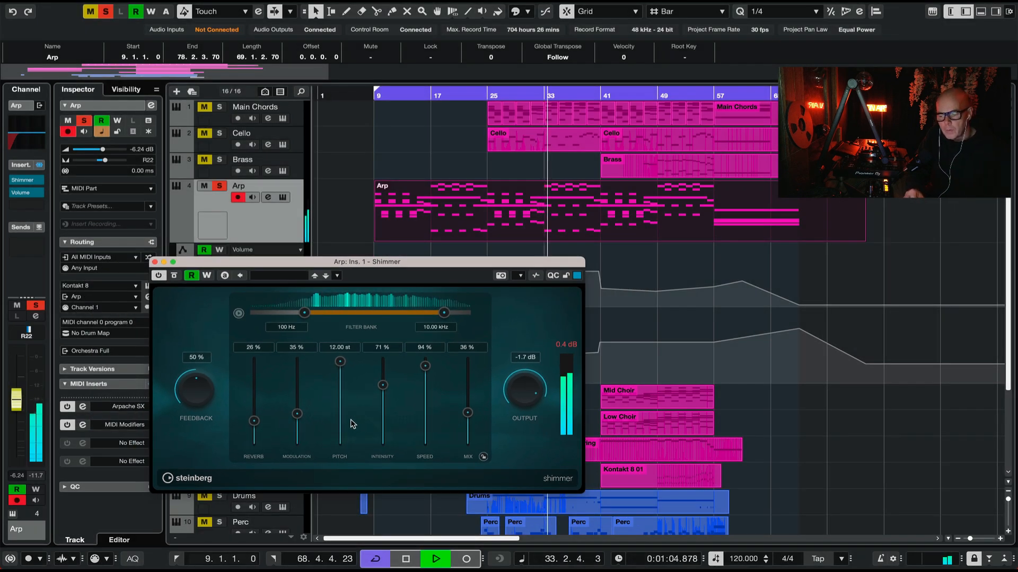
left_click(155, 261)
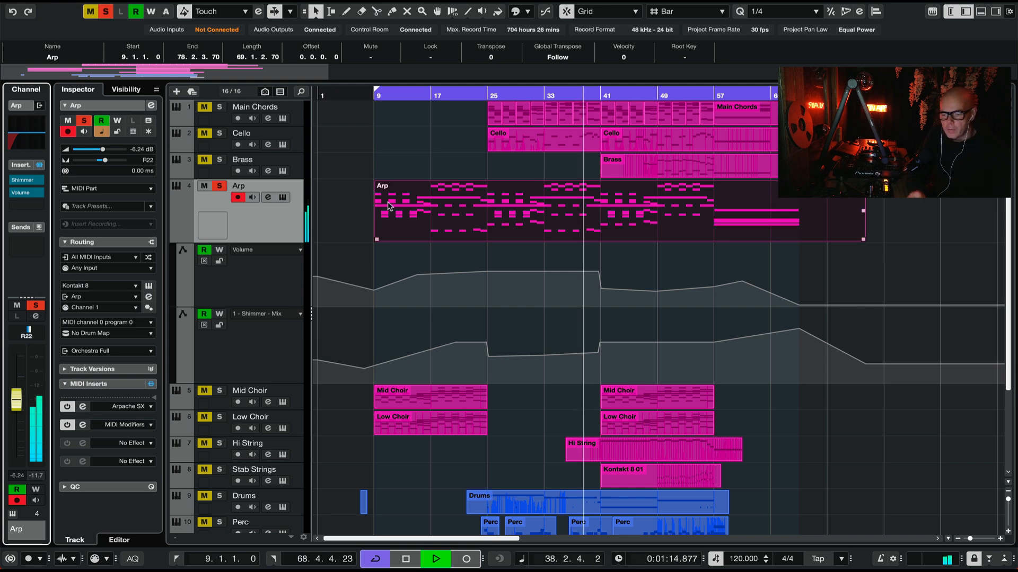
Step: Unsolo the Arp track, solo and select the Mid Choir track, and play it from bar 17
left_click(219, 186)
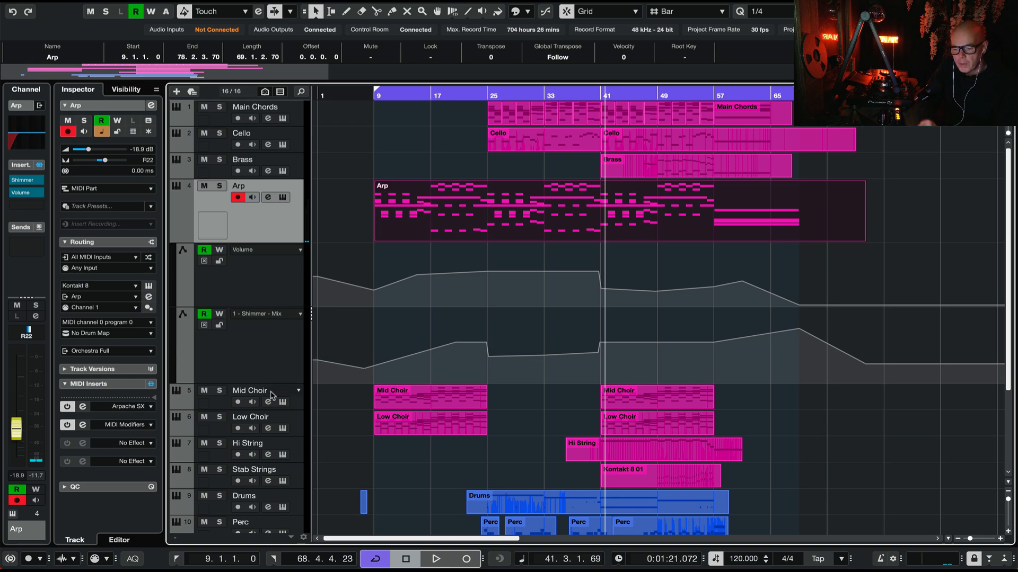
left_click(219, 392)
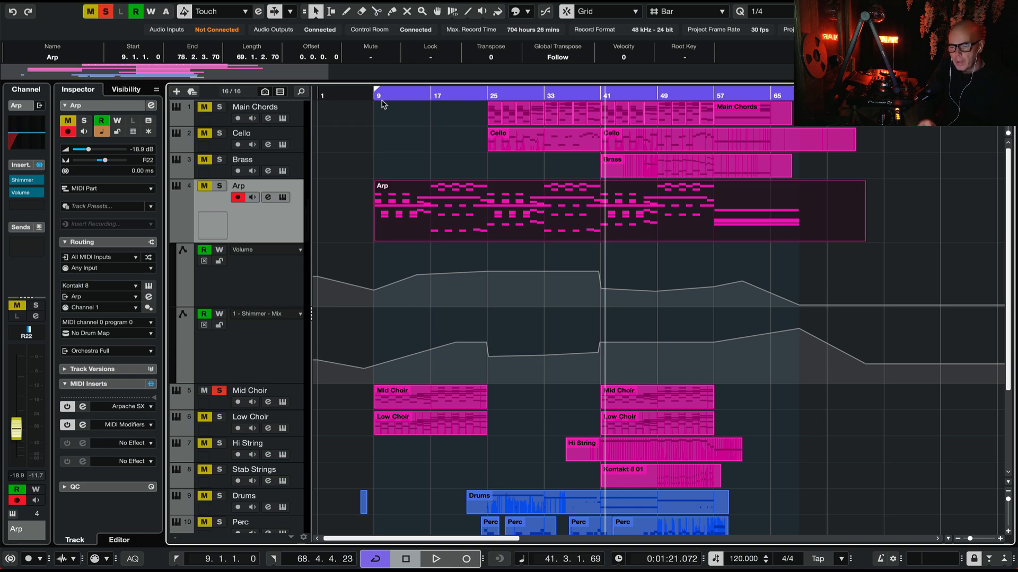
double_click(430, 95)
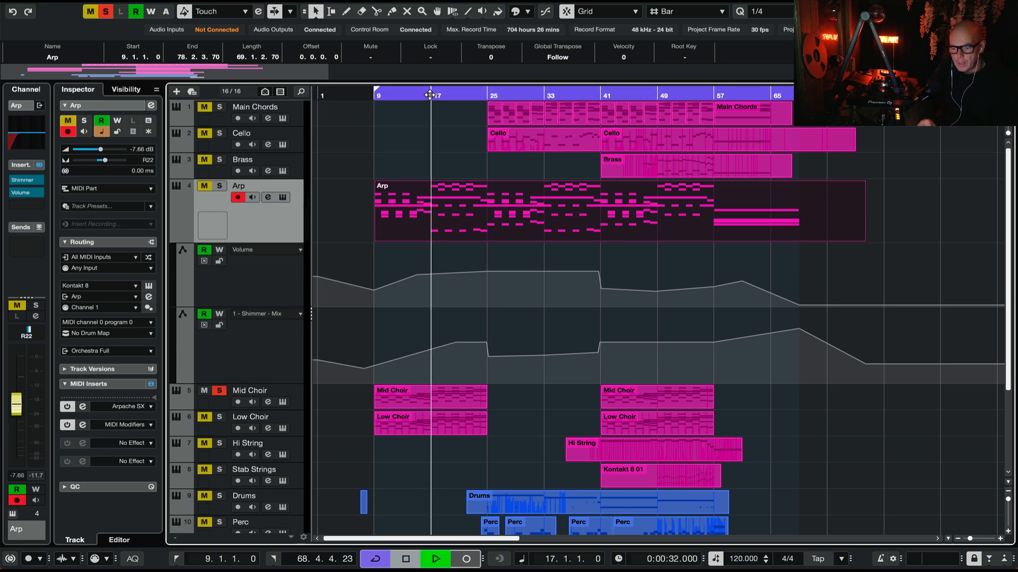
right_click(295, 392)
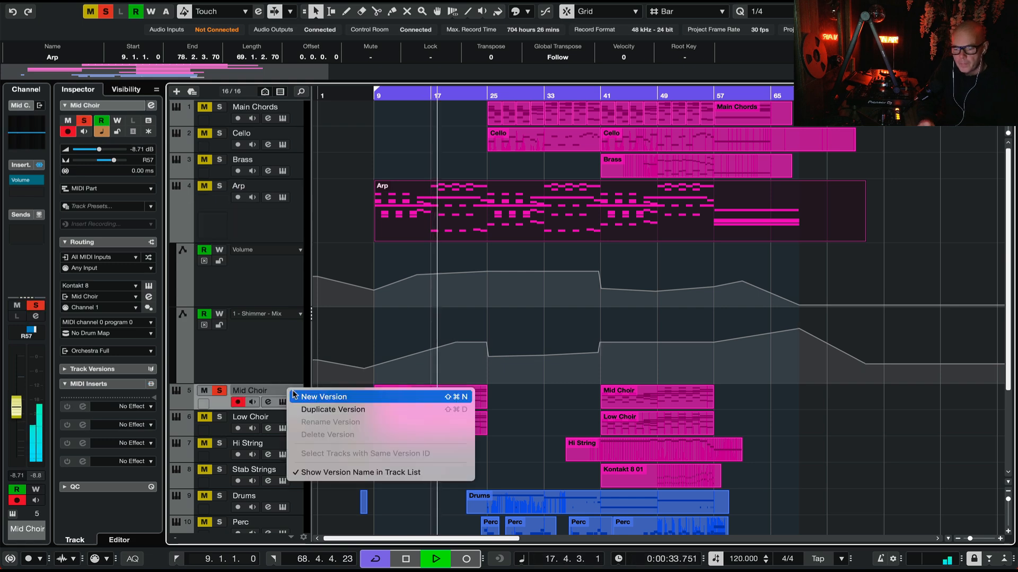
left_click(545, 400)
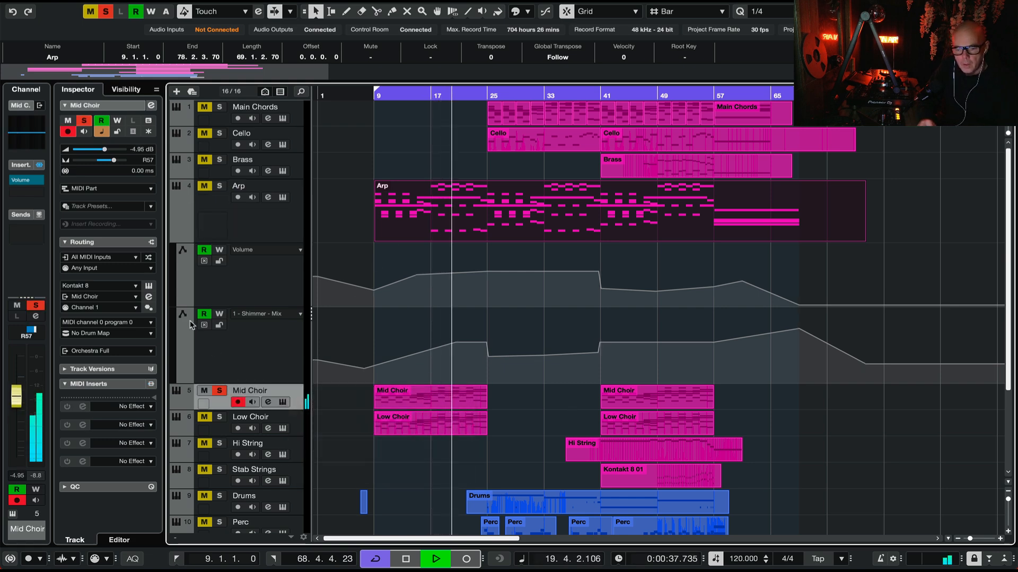
Step: Open the Mid Choir track's Kontakt instrument to examine its choir patch, and close it
left_click(149, 287)
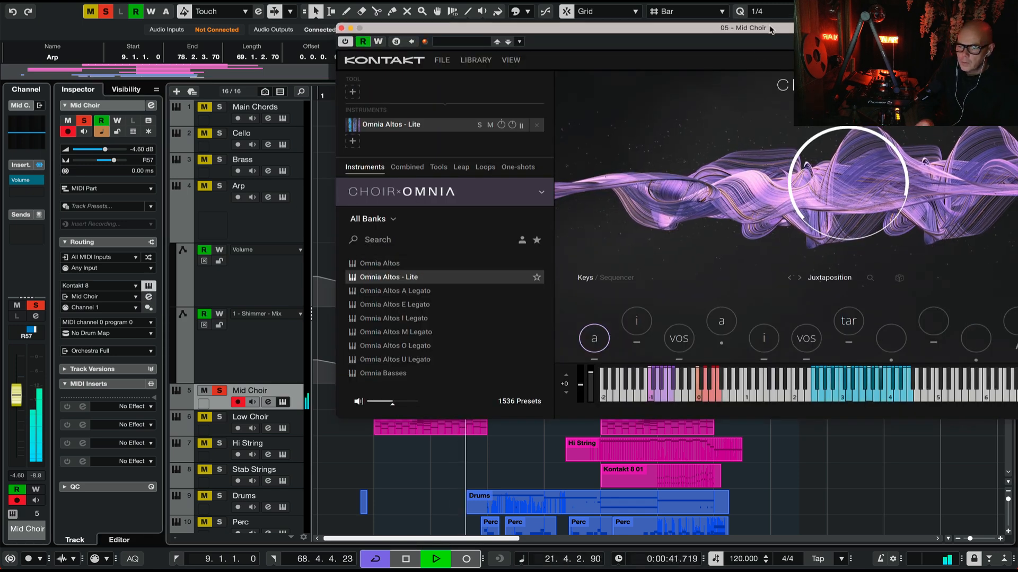
double_click(772, 36)
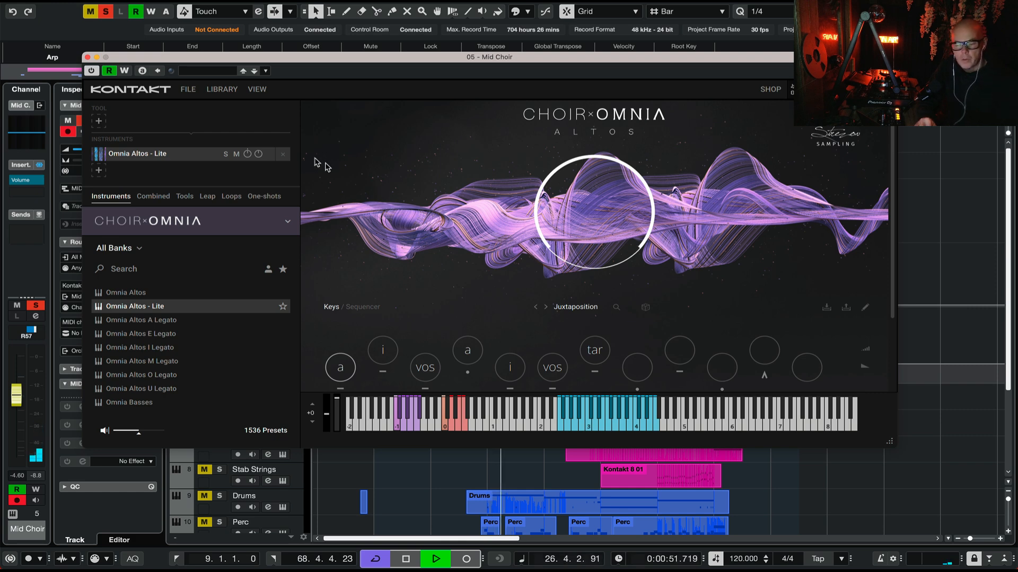
left_click(87, 57)
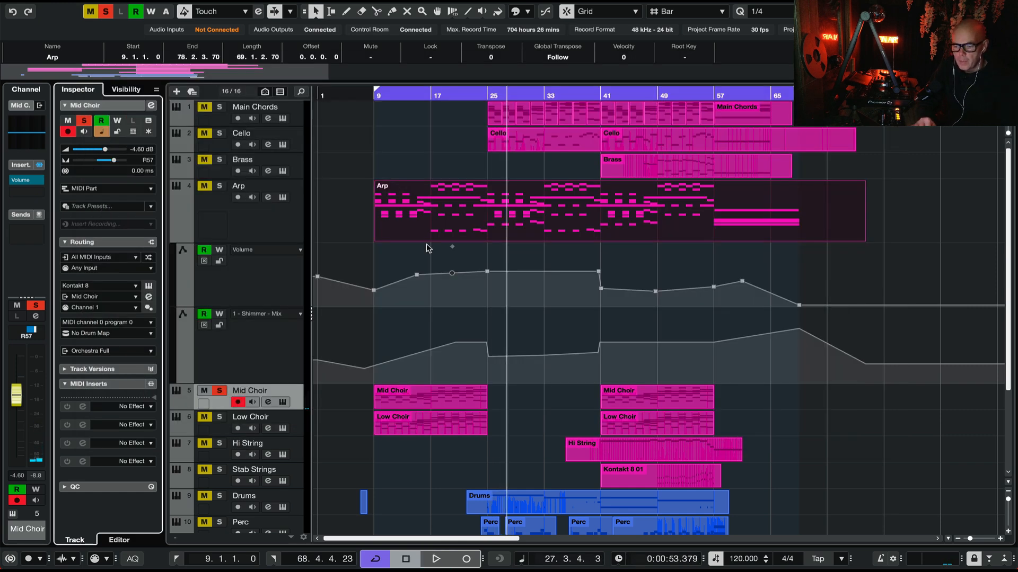
Step: Unsolo the Mid Choir track, solo and select the Low Choir track, and play it from bar 17
left_click(219, 390)
left_click(219, 417)
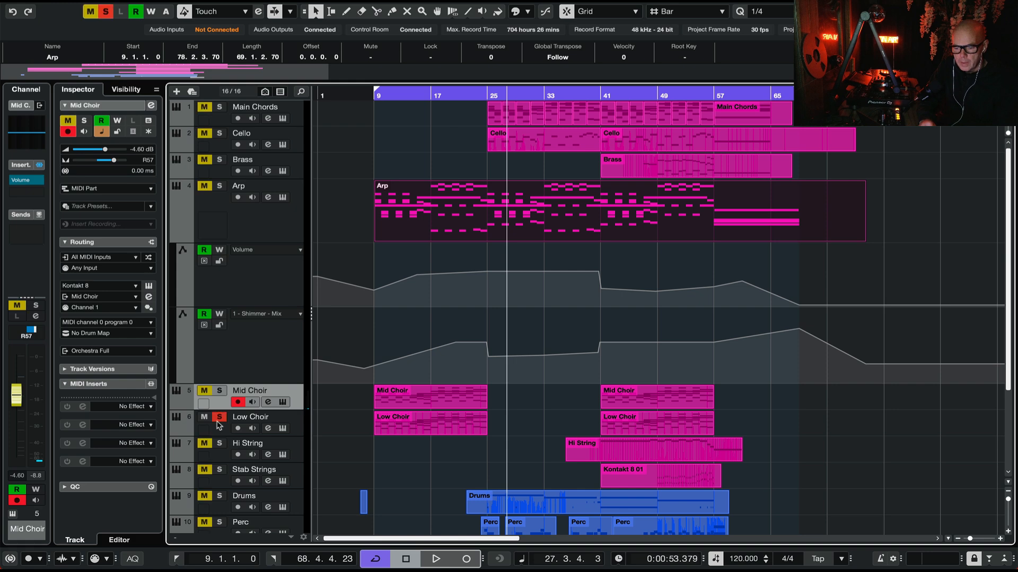
left_click(426, 99)
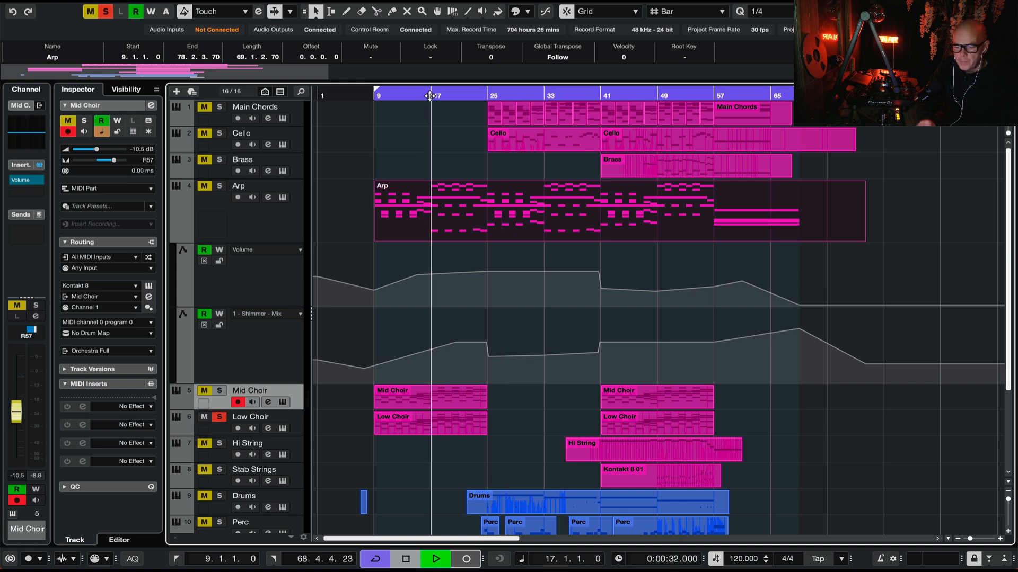
key("space")
left_click(285, 419)
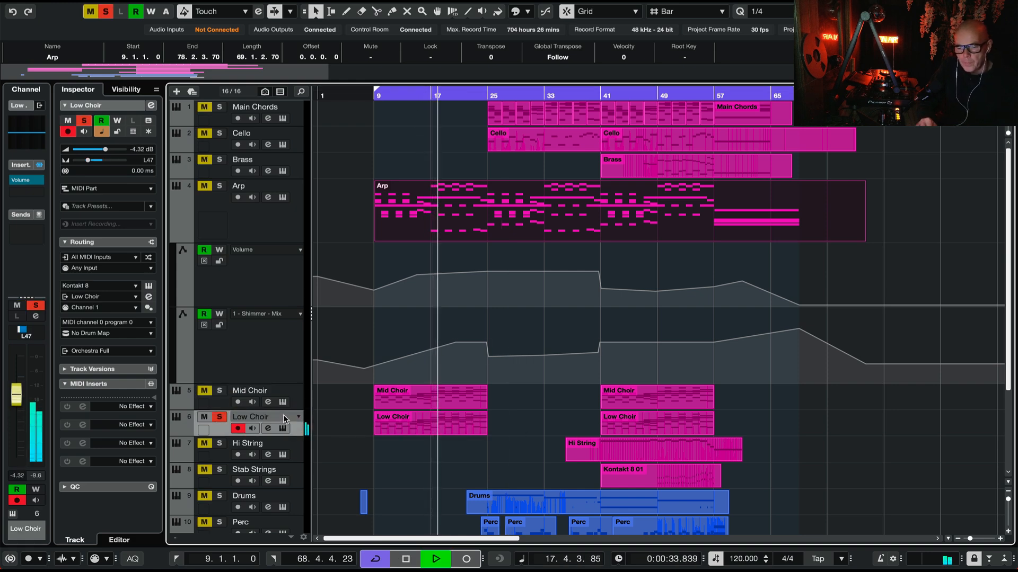
Step: Open the Low Choir track's Kontakt instrument to examine its choir patch, and close it
left_click(149, 287)
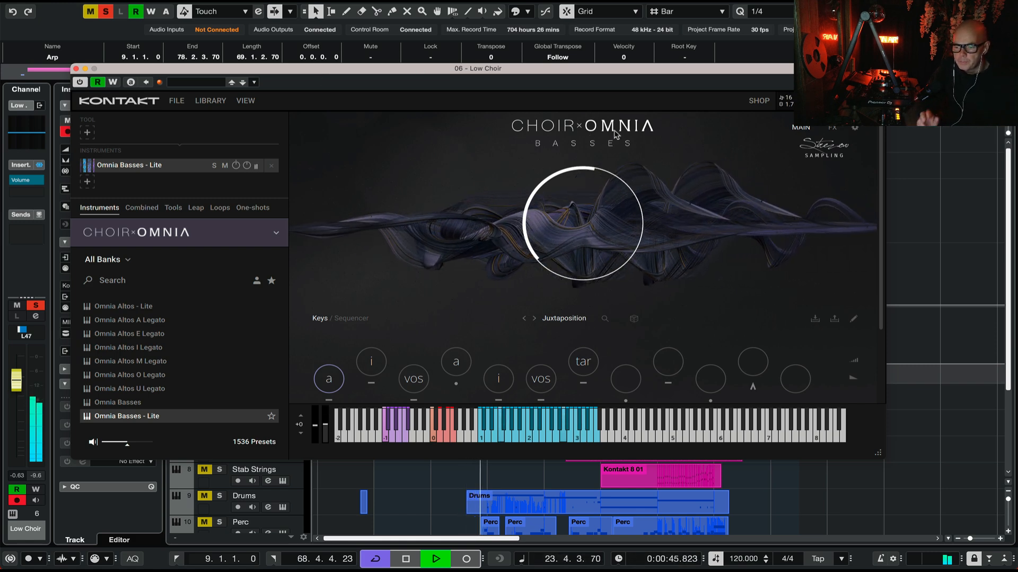
left_click(75, 69)
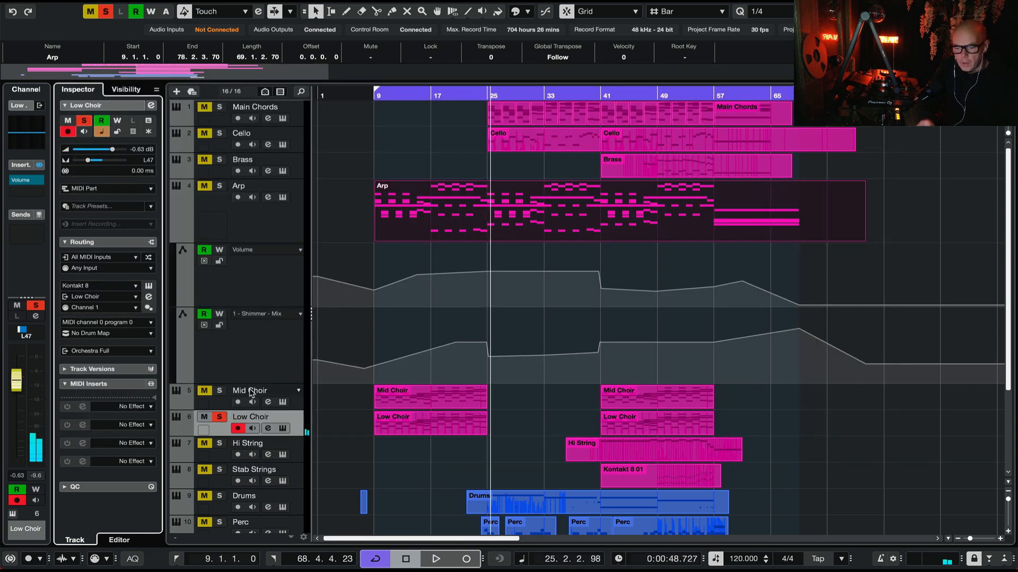
Step: Play the Mid Choir track soloed from bar 17, add the Low Choir track to the solo, and stop playback
left_click(219, 391, "ctrl")
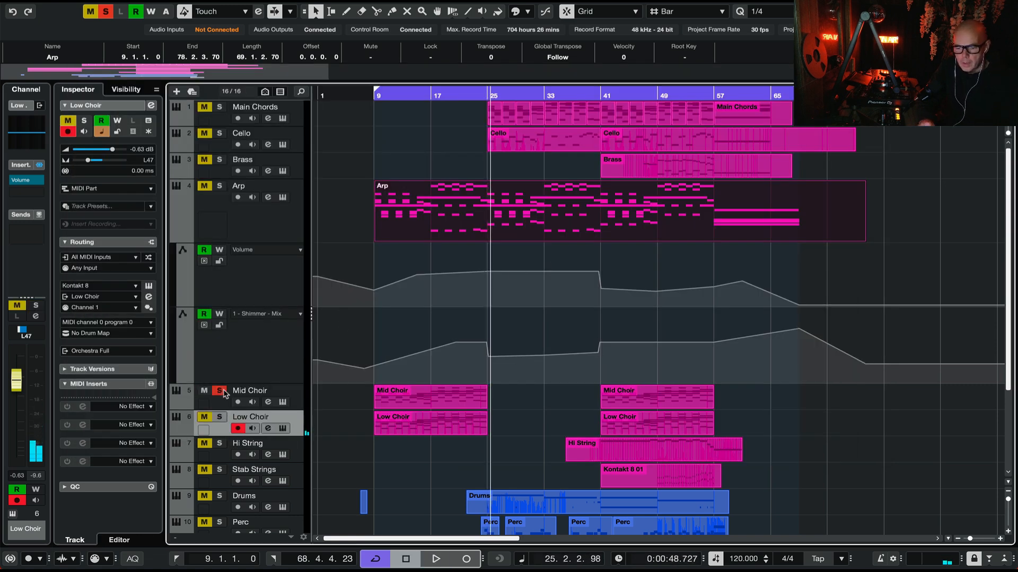
left_click(431, 96)
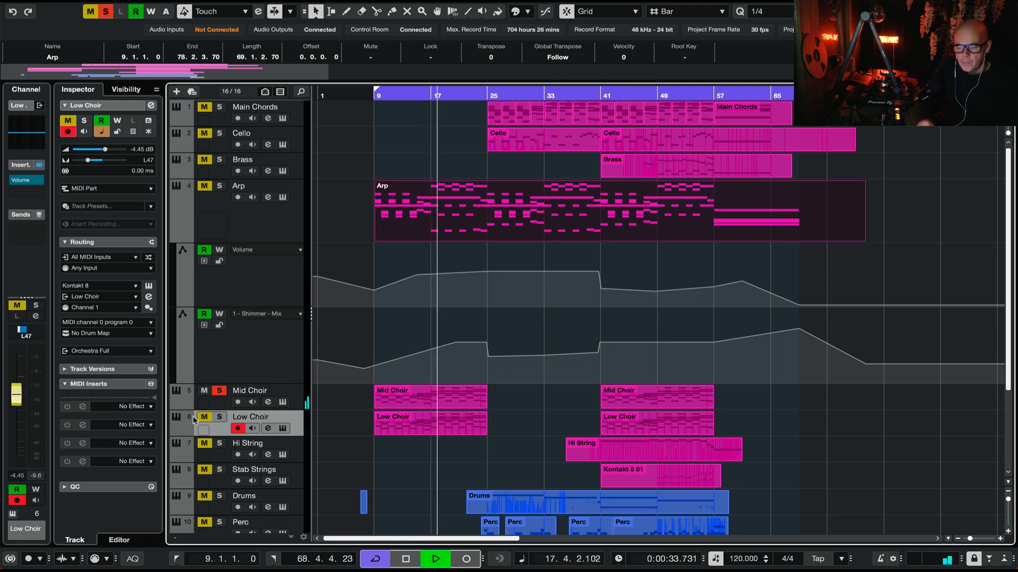
key("s")
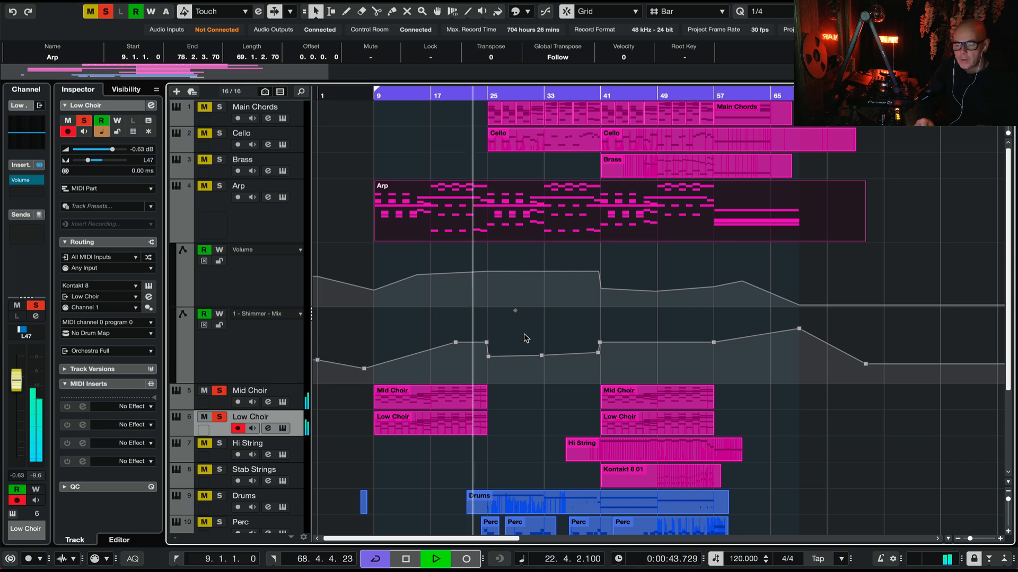
left_click(637, 213)
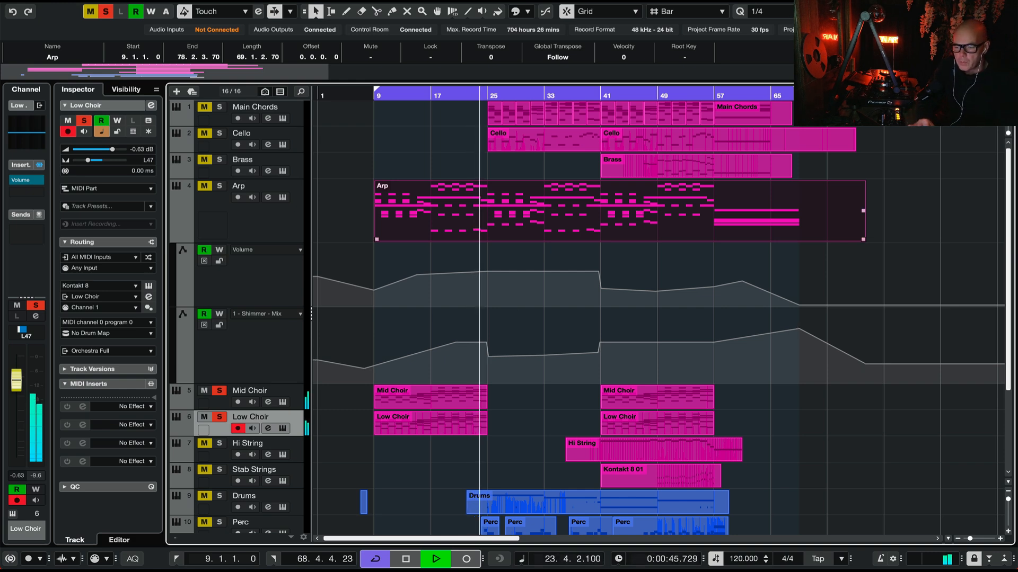
left_click(534, 207)
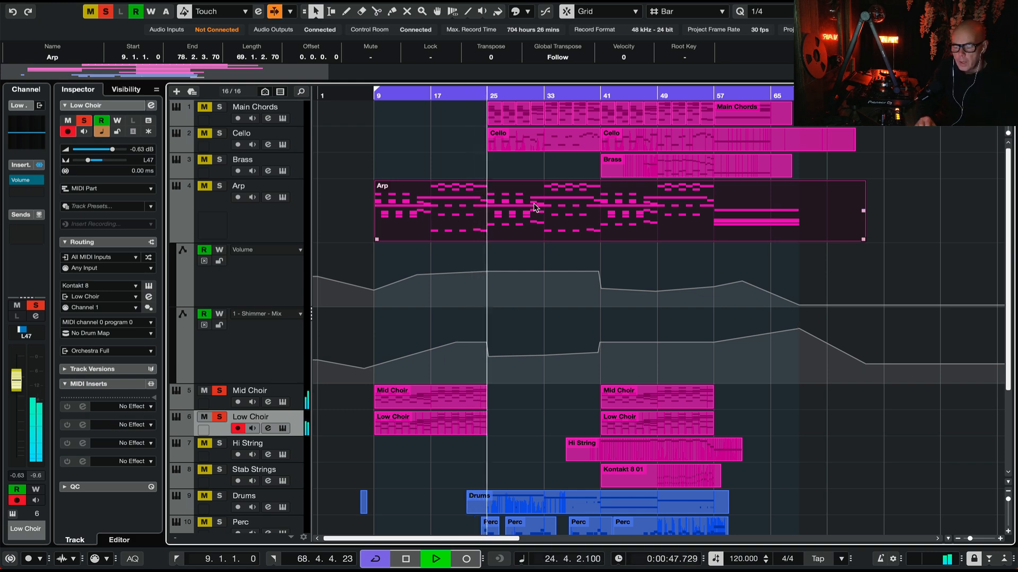
key("space")
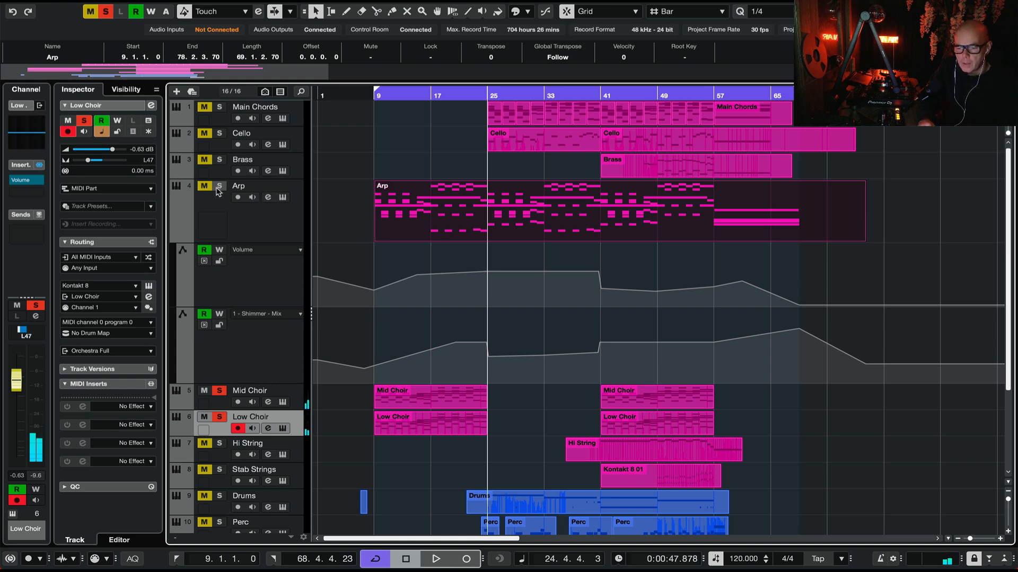
Step: Play the Arp track soloed together with both choirs from bar 17, and examine the Shimmer mix automation around bar 25
left_click(429, 95)
key("space")
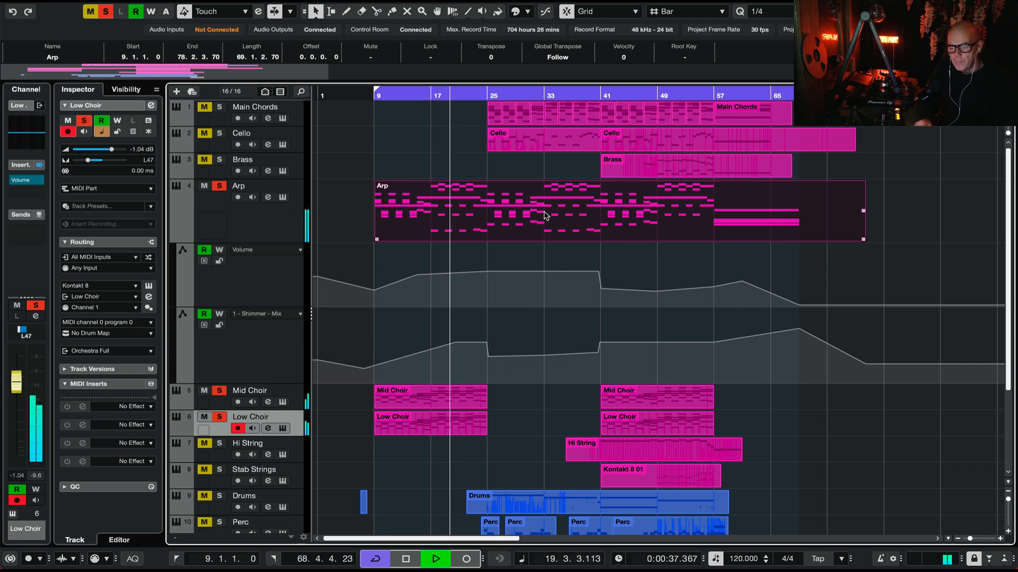
scroll(545, 215, "down", 3)
scroll(544, 215, "up", 3)
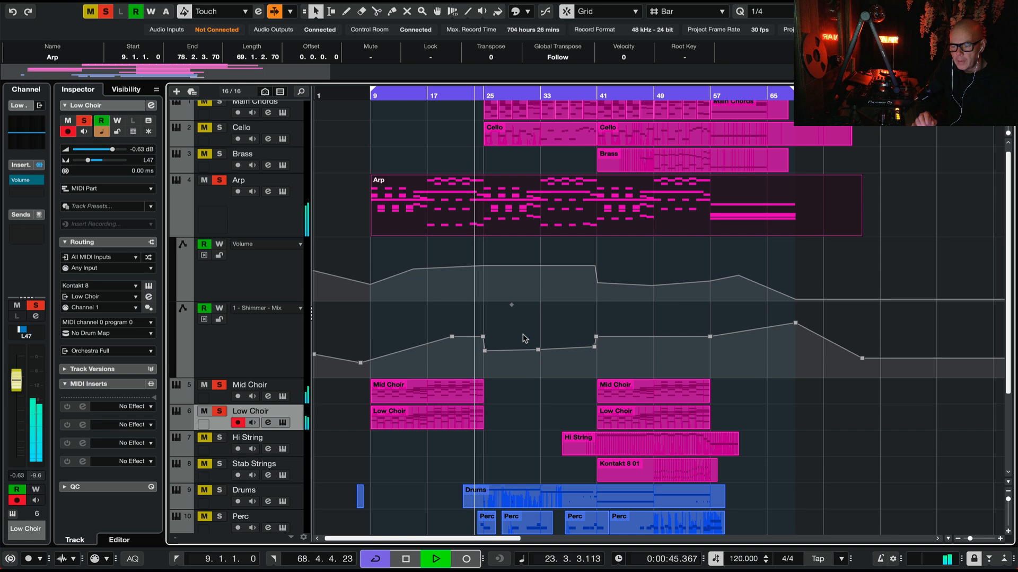
key("space")
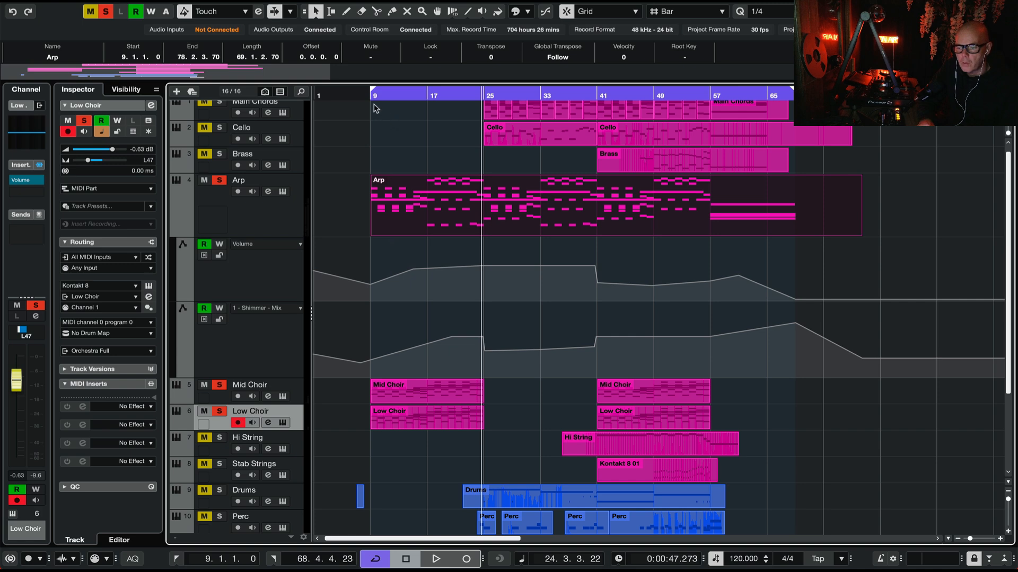
mouse_move(486, 341)
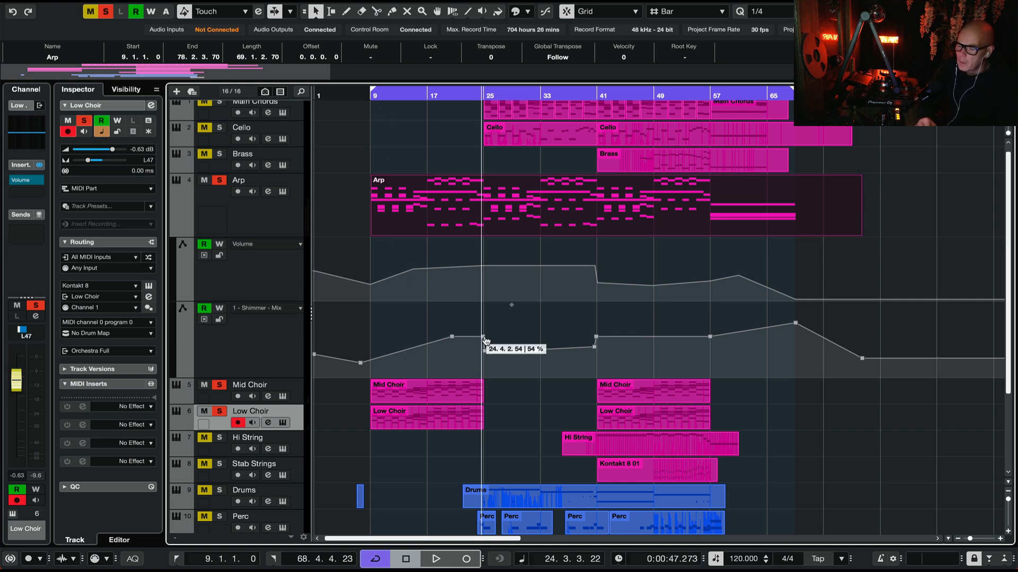
scroll(486, 341, "up", 1)
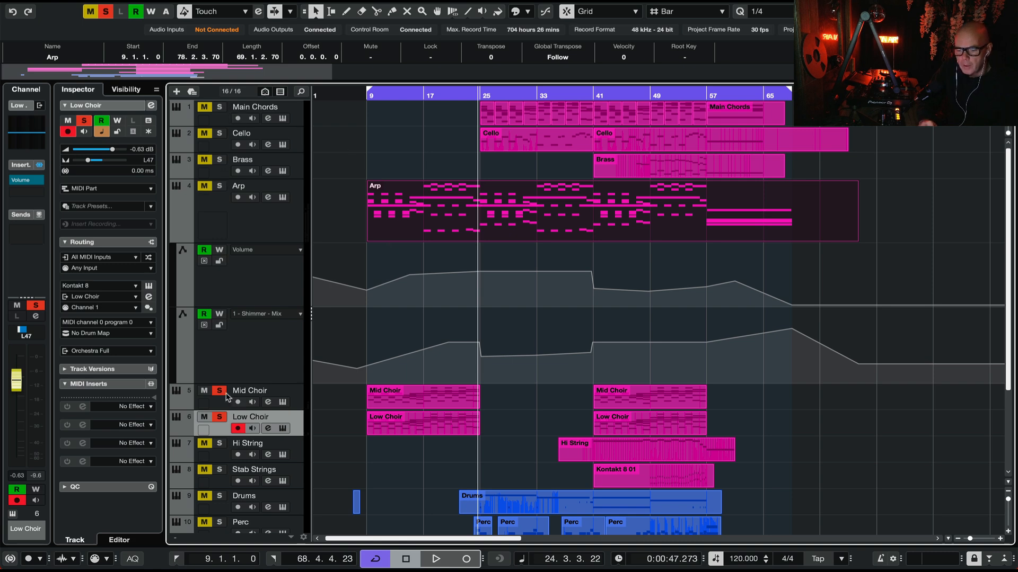
Step: Unsolo the Arp and choir tracks, solo and select the Main Chords track, and play it from about bar 25
left_click(218, 419)
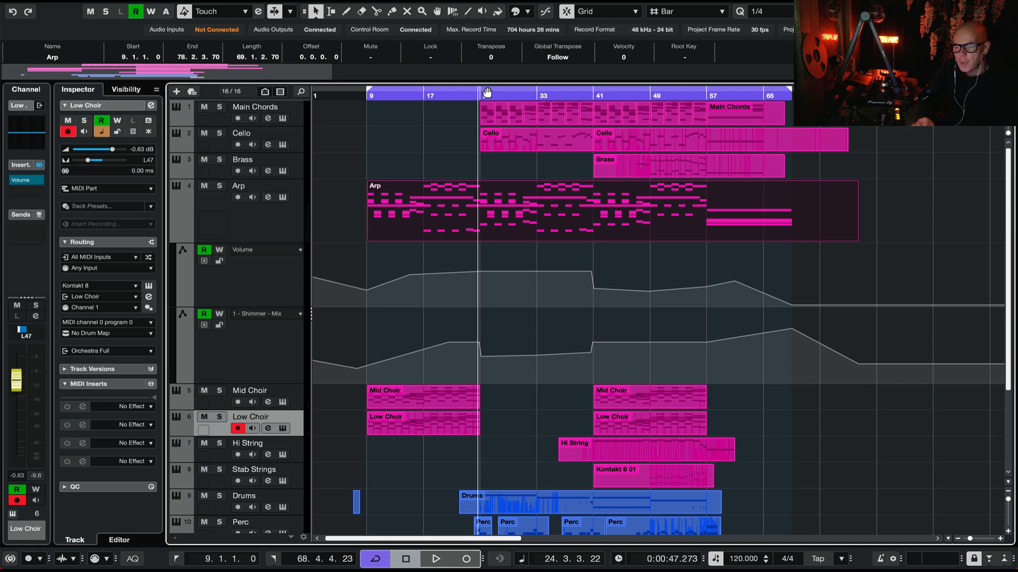
left_click(220, 107)
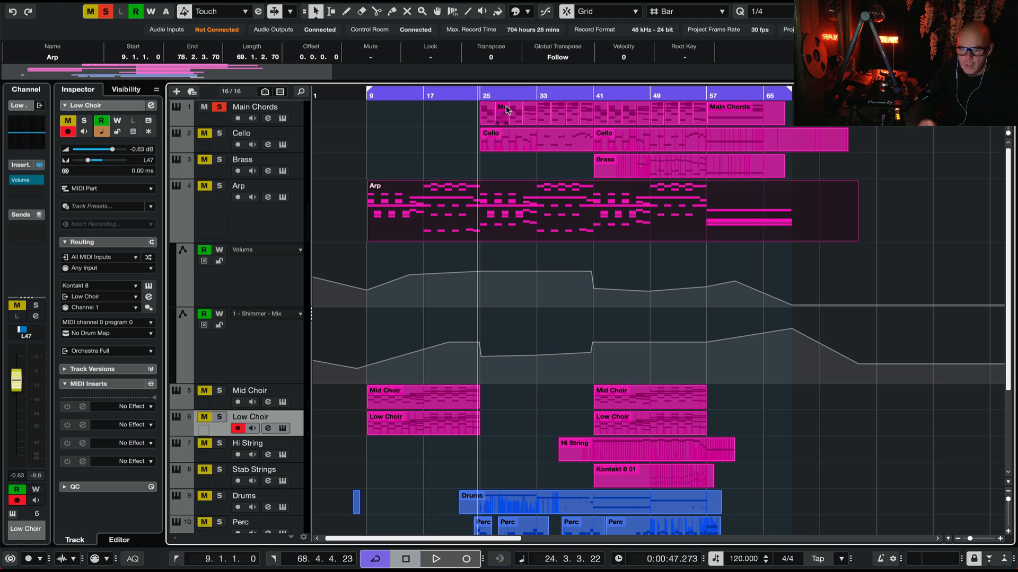
key("space")
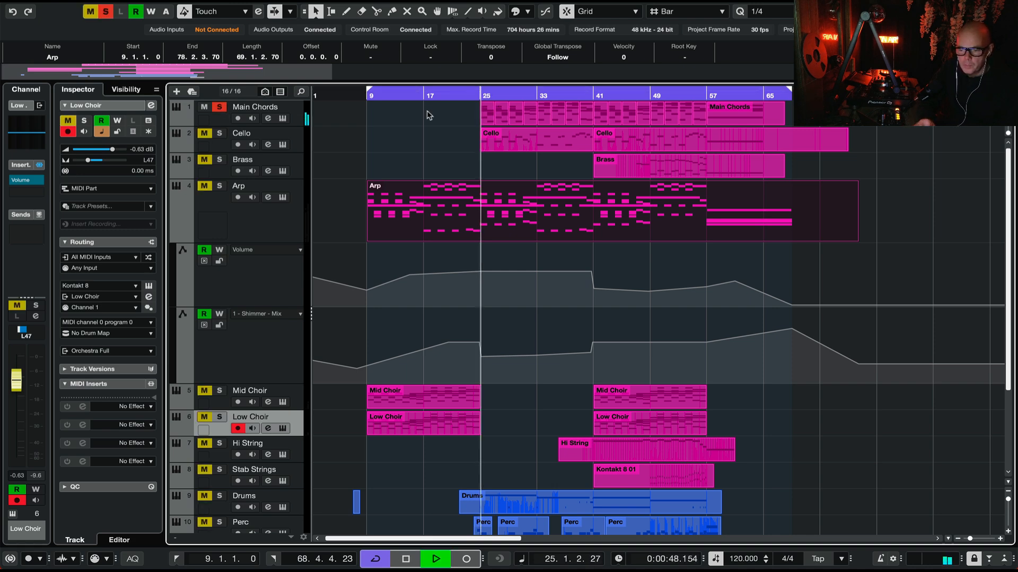
left_click(298, 109)
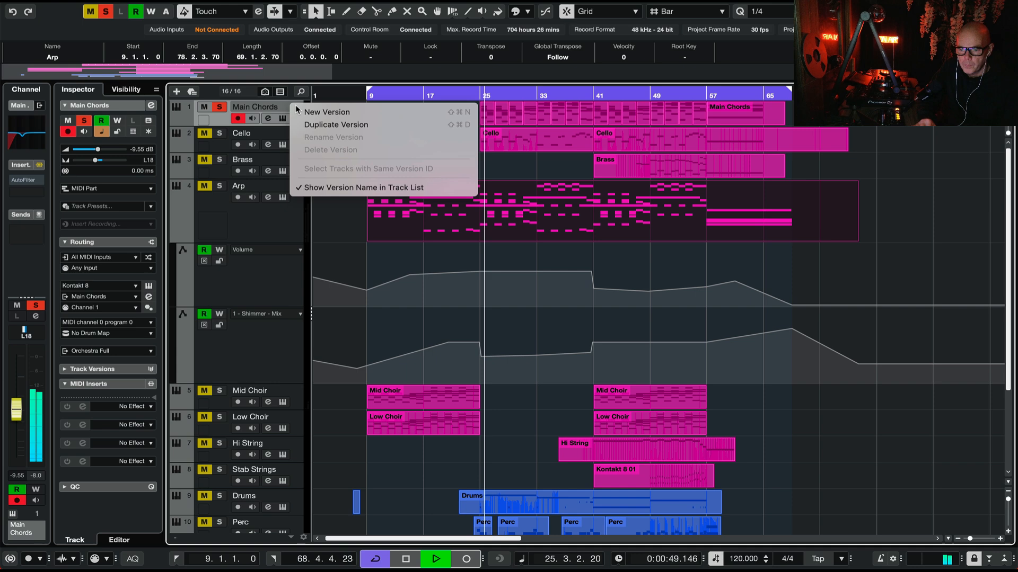
left_click(202, 227)
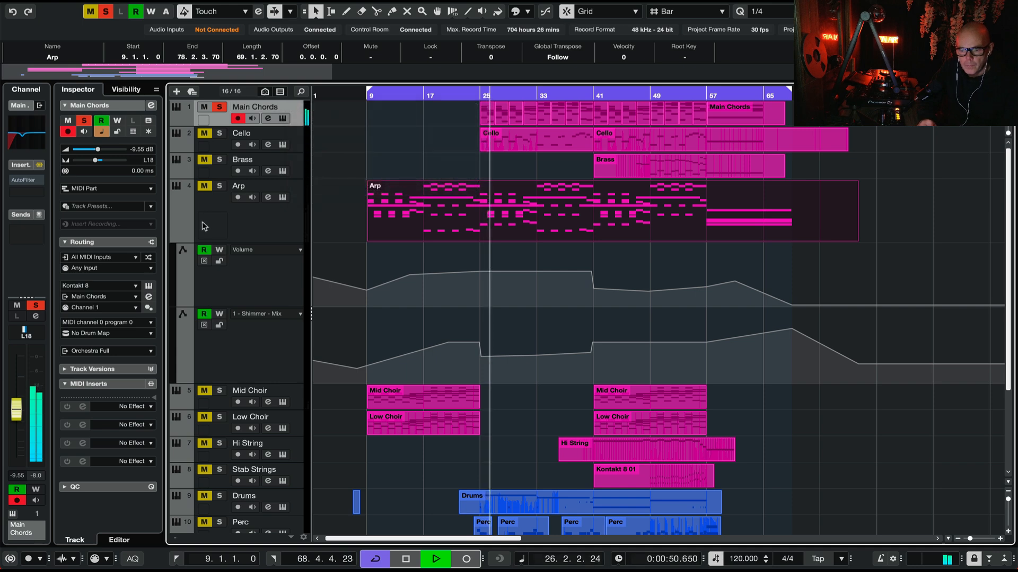
Step: Open the Main Chords track's Kontakt instrument to examine its string patch, and close it
left_click(150, 286)
left_click(150, 286)
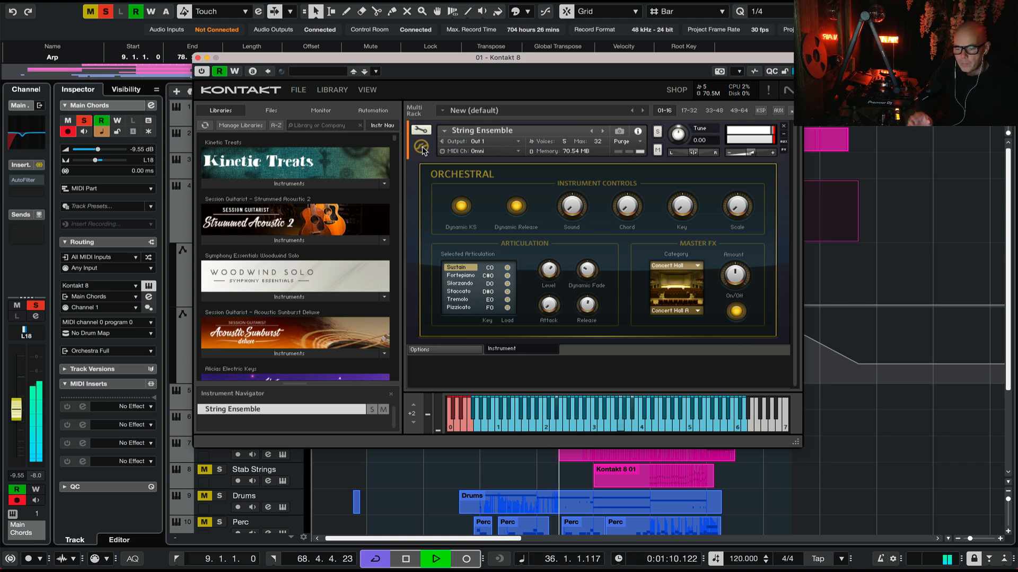
left_click(197, 57)
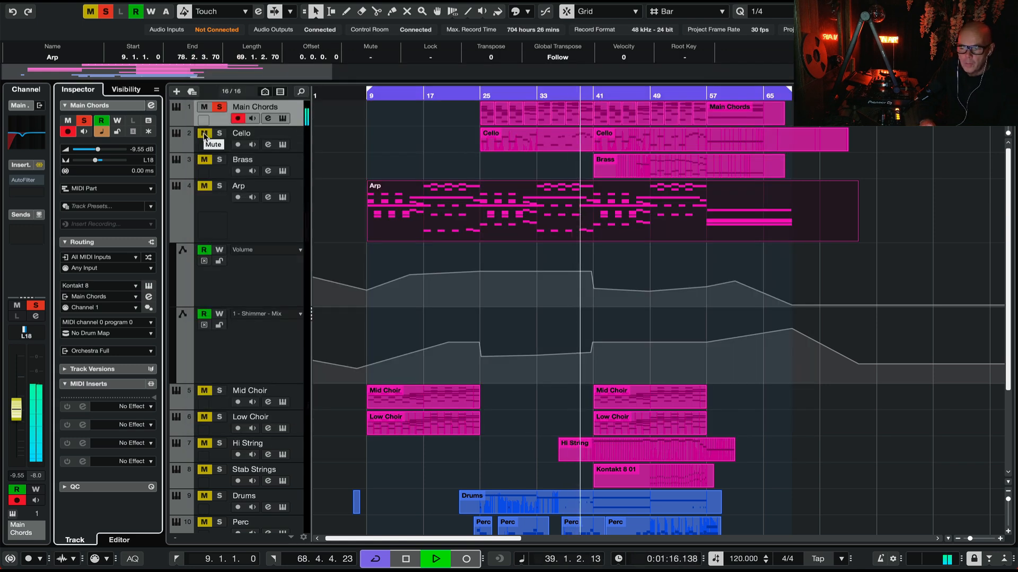
Step: Solo the Cello track, restart playback from bar 25, unsolo the Main Chords track, and select the Cello track
left_click(204, 133)
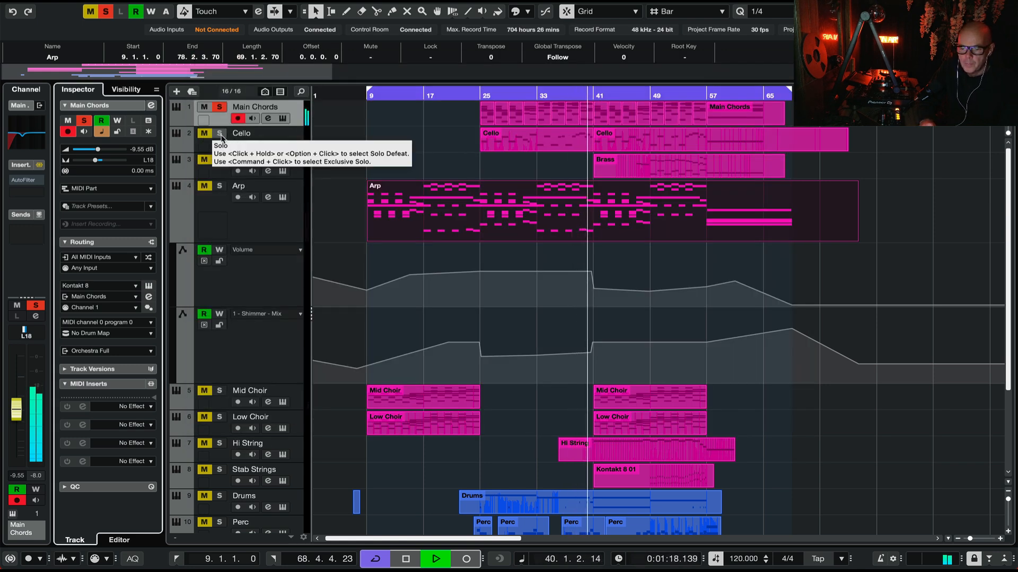
left_click(219, 134)
key("space")
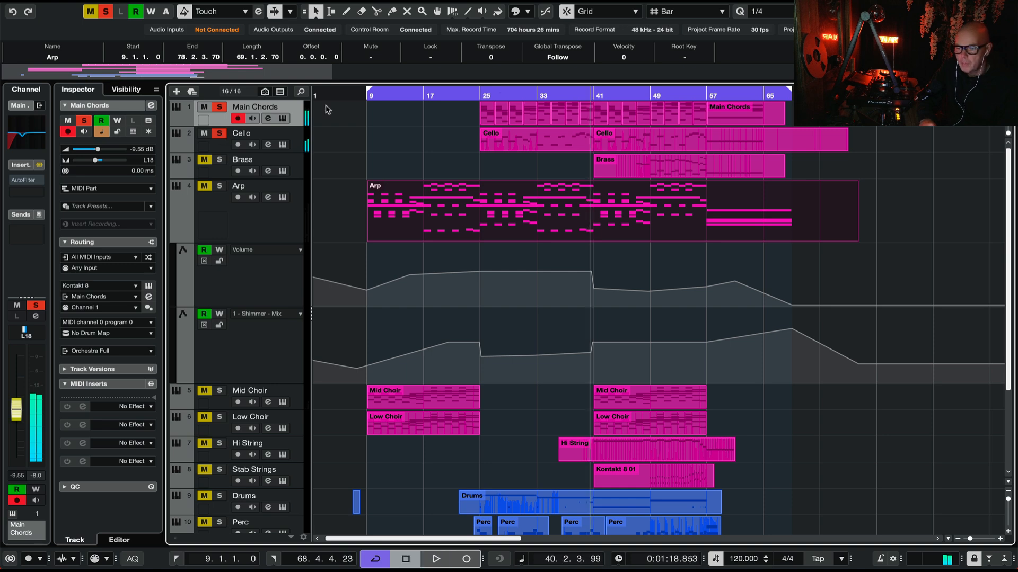
left_click(482, 95)
key("space")
left_click(220, 108)
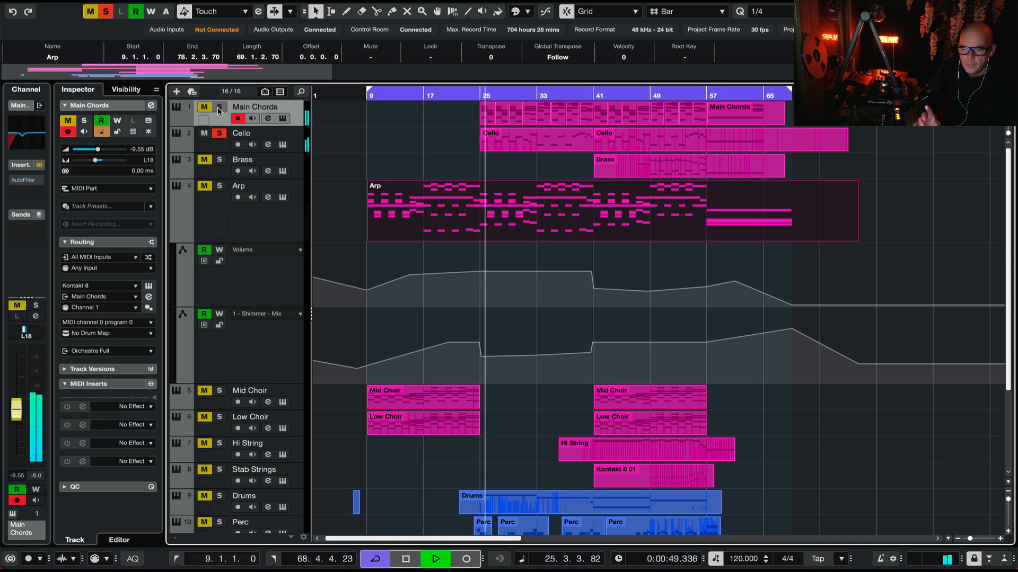
left_click(282, 135)
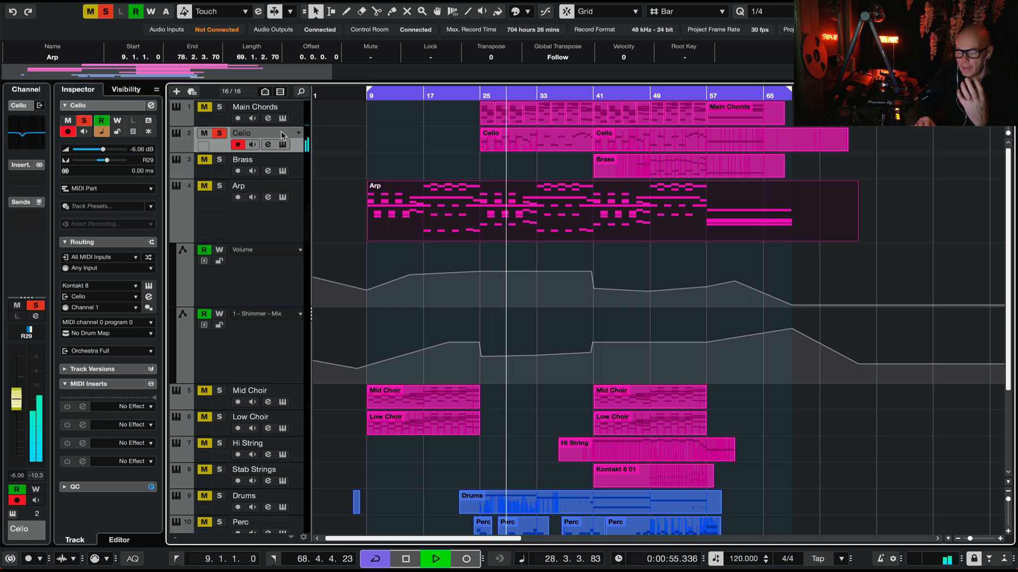
Step: Open the Cello track's Kontakt instrument to examine its patch and dynamics control, and close it
left_click(149, 287)
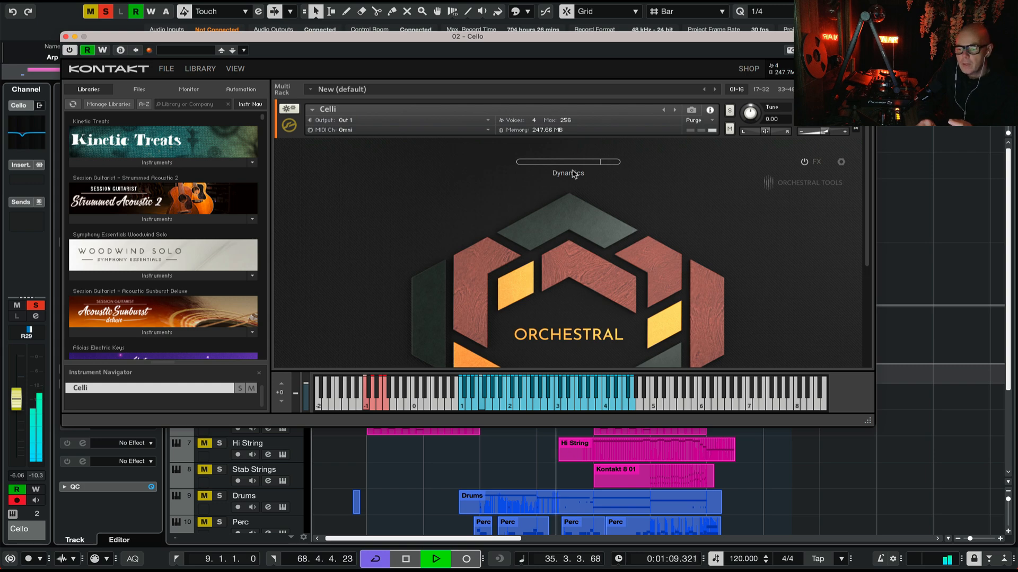
left_click(65, 37)
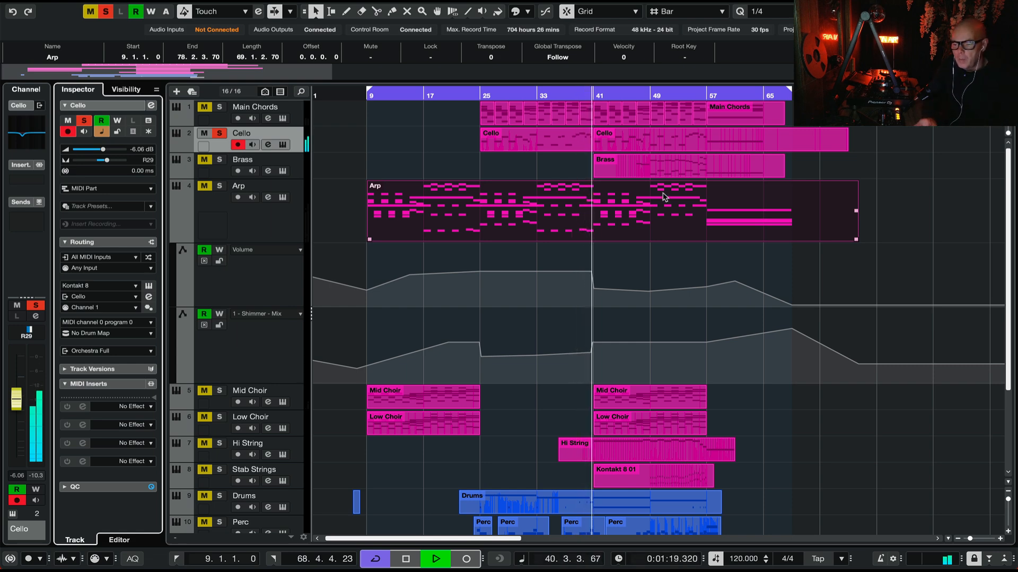
Step: Stop playback and unsolo the Cello track, then solo and select the Hi String track while playing from bar 41
key("space")
left_click(220, 133)
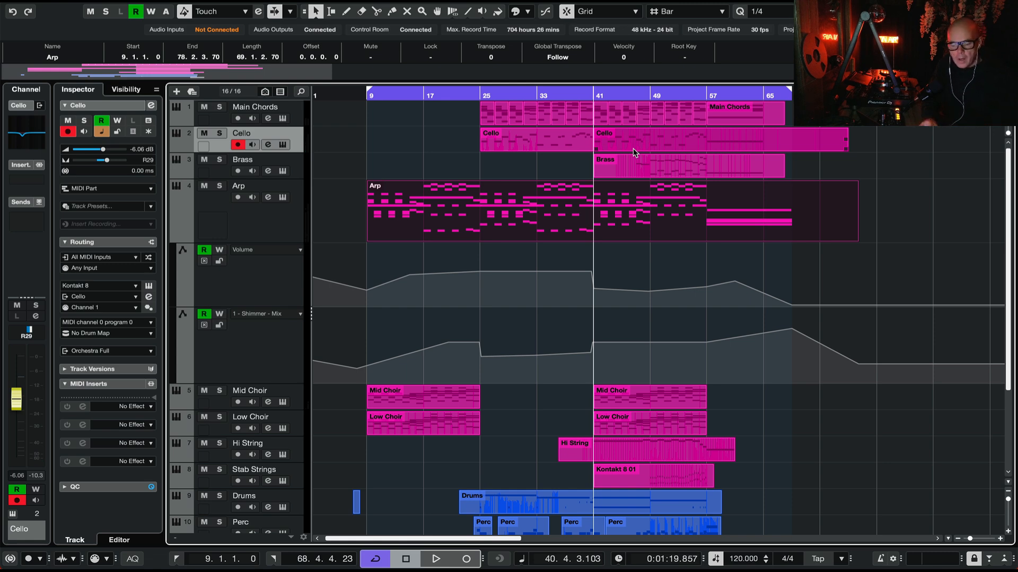
scroll(687, 156, "right", 3)
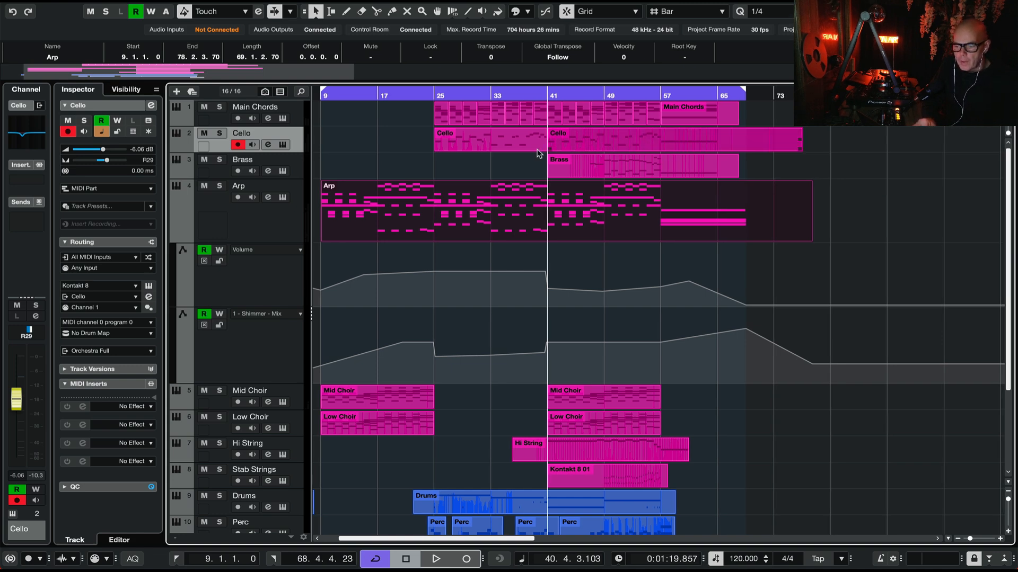
scroll(536, 252, "down", 5)
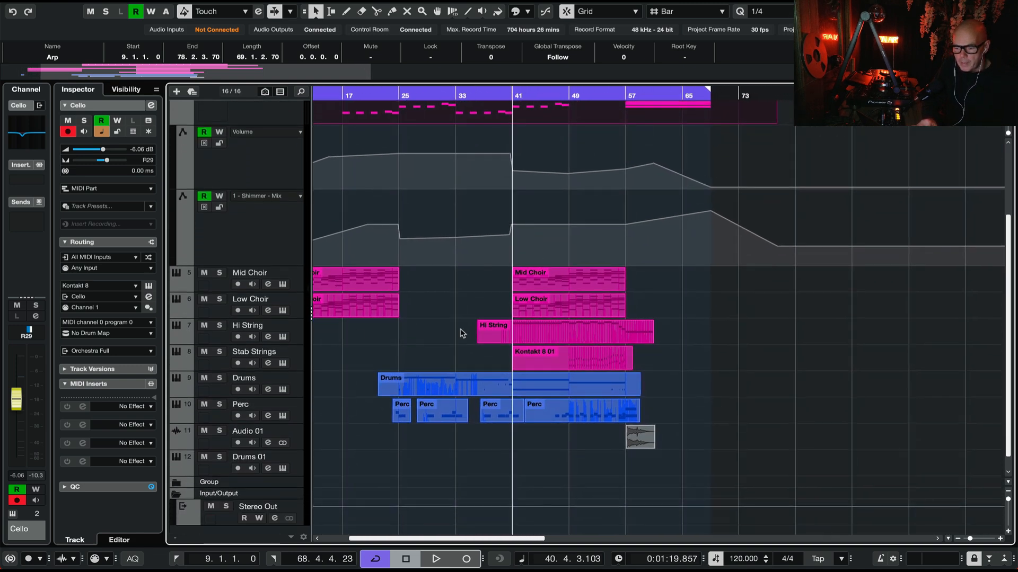
left_click(219, 325)
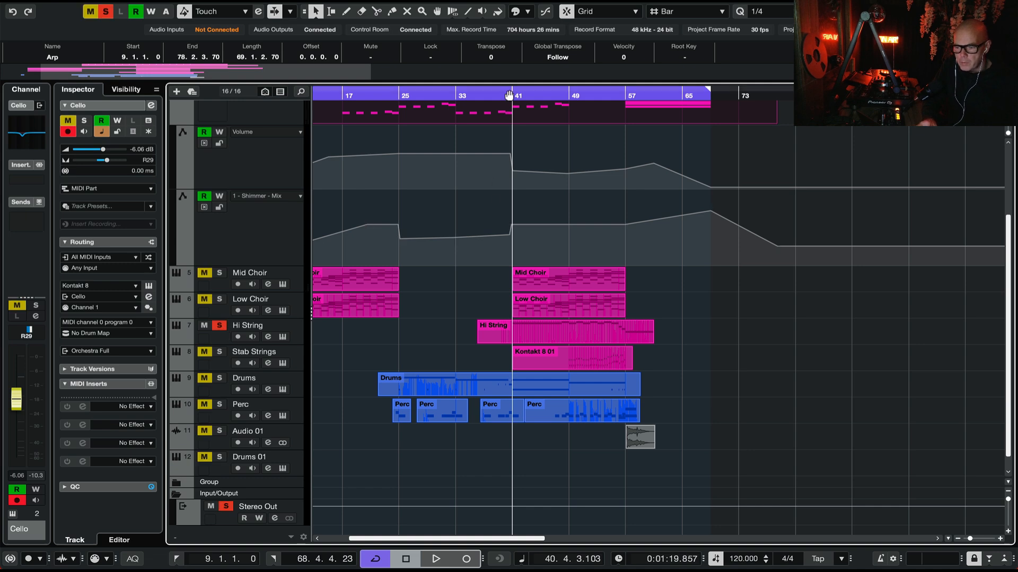
key("space")
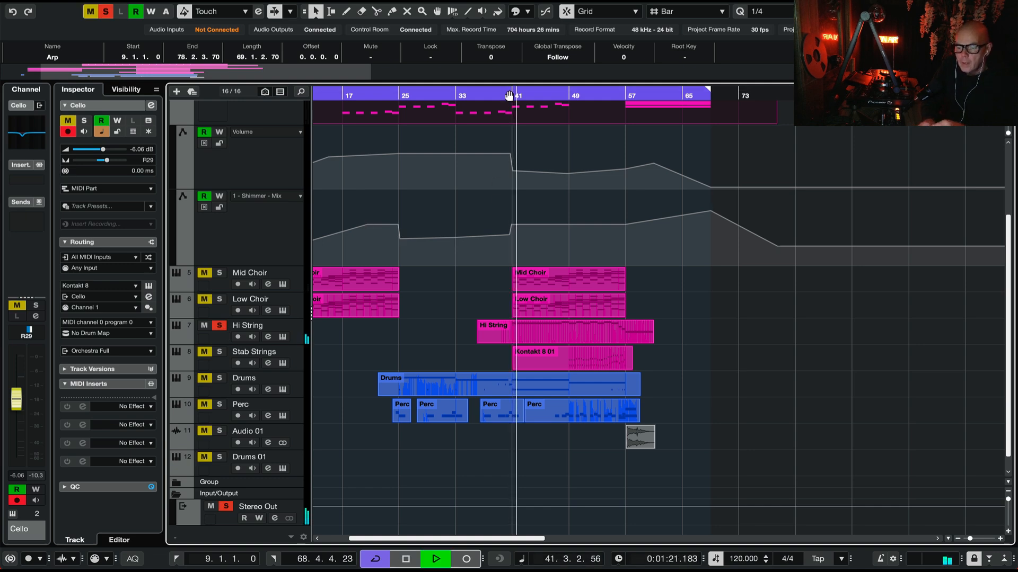
left_click(298, 327)
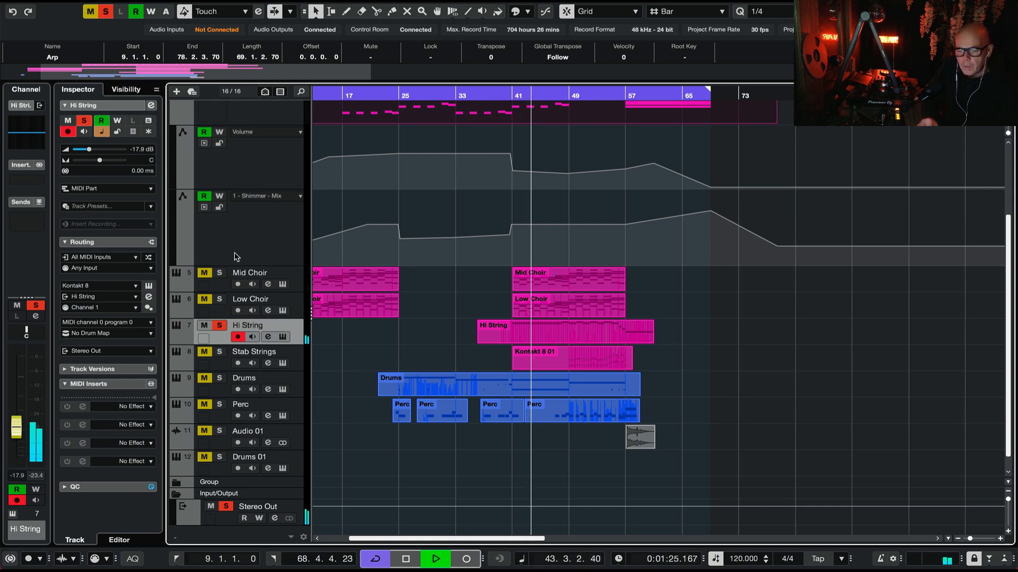
Step: Open the Hi String track's Kontakt instrument to examine its violin patch, and close it
left_click(149, 287)
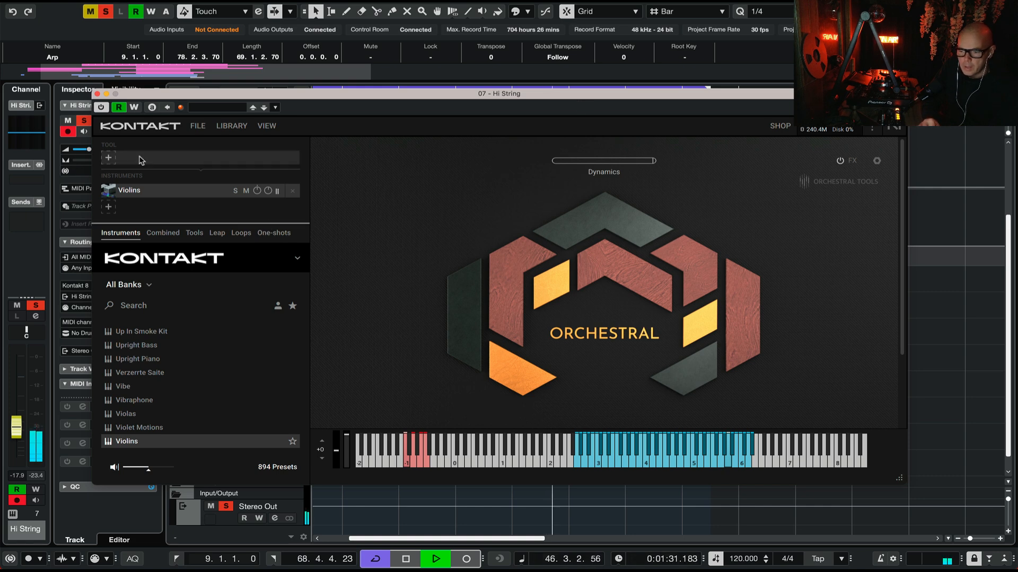
left_click(97, 94)
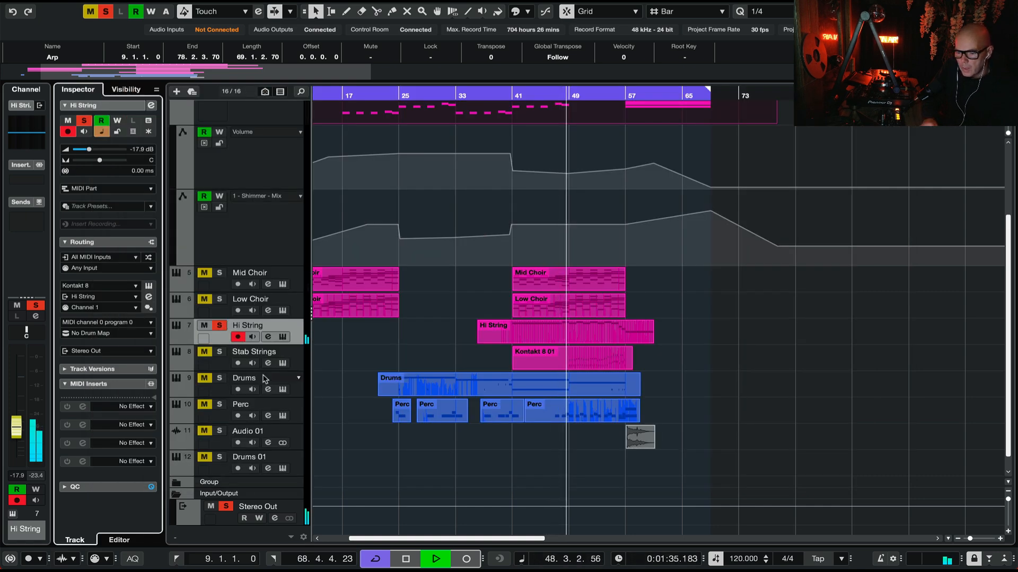
Step: Solo and select the Stab Strings track, open its MIDI part to examine the notes, close the editor and stop playback
left_click(219, 352)
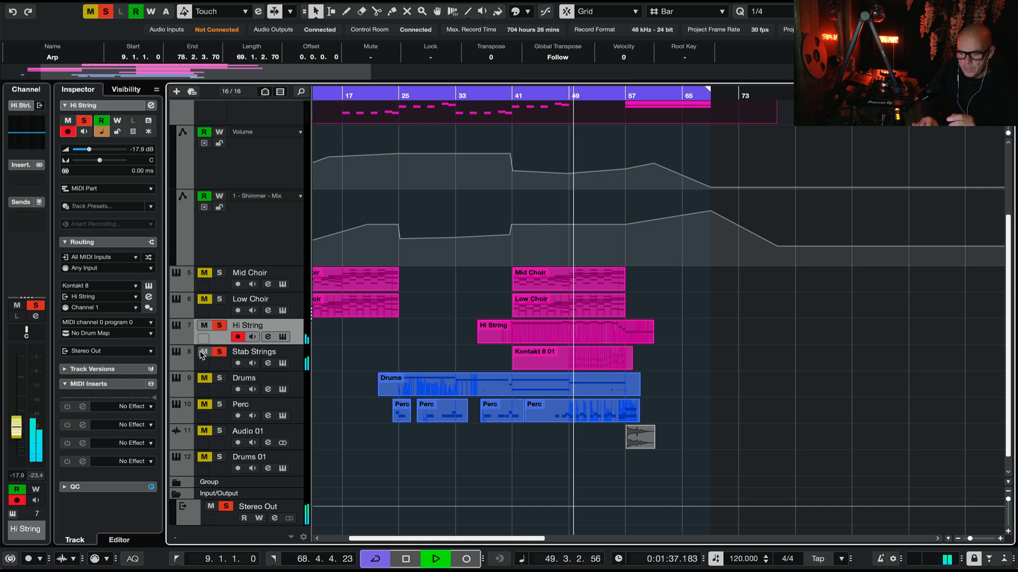
left_click(245, 355)
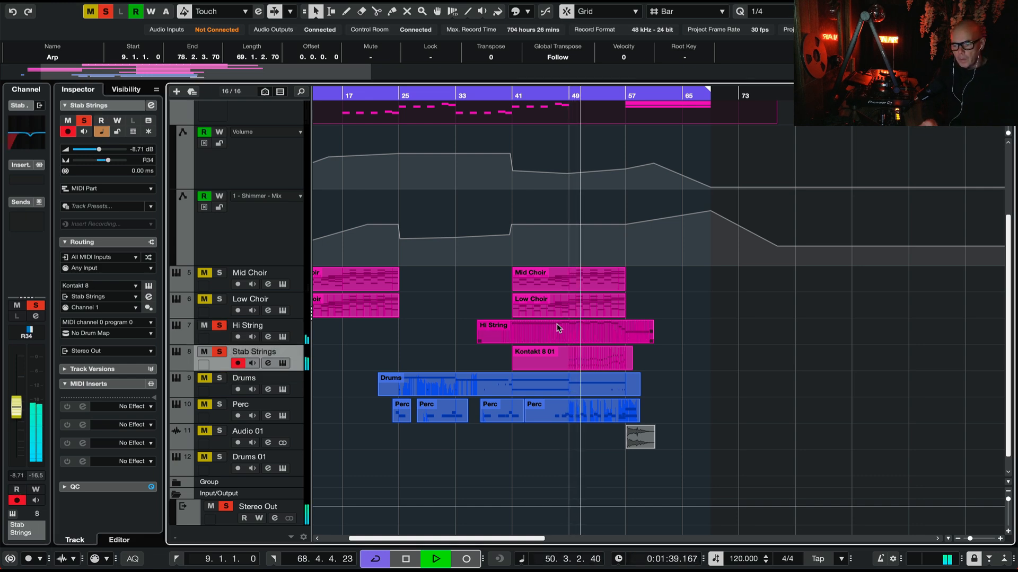
double_click(581, 354)
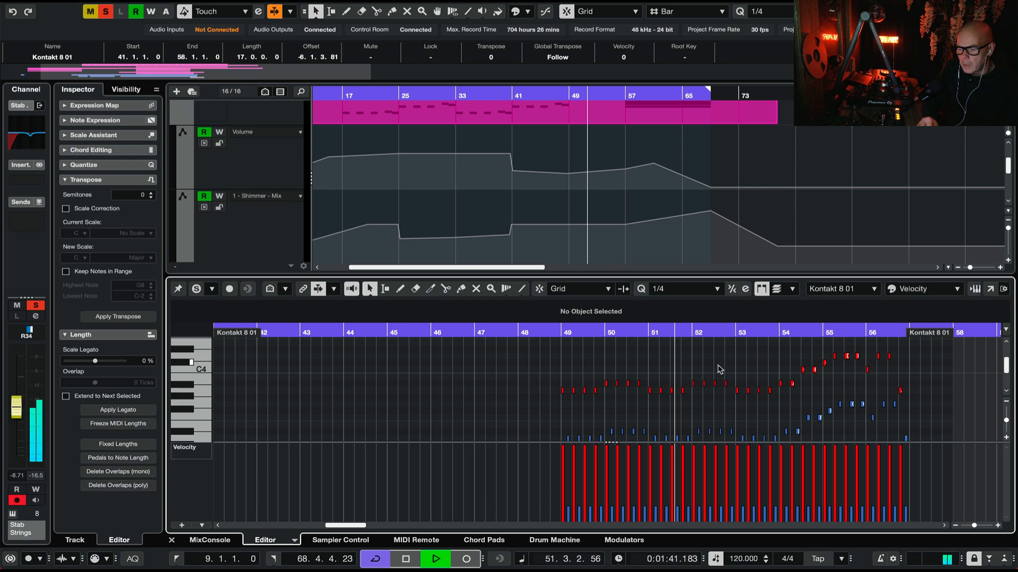
scroll(720, 368, "down", 2)
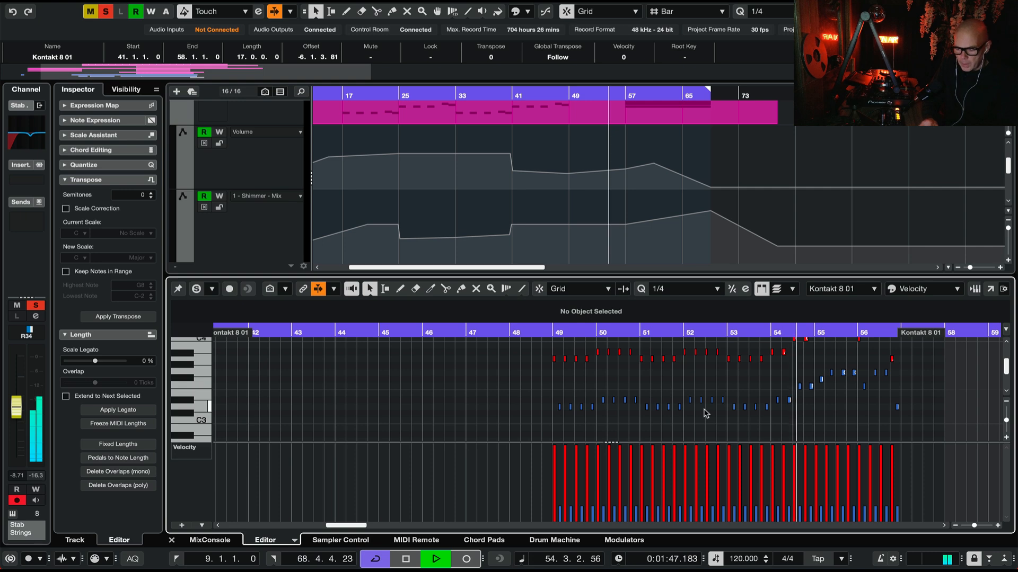
key("ctrl+e")
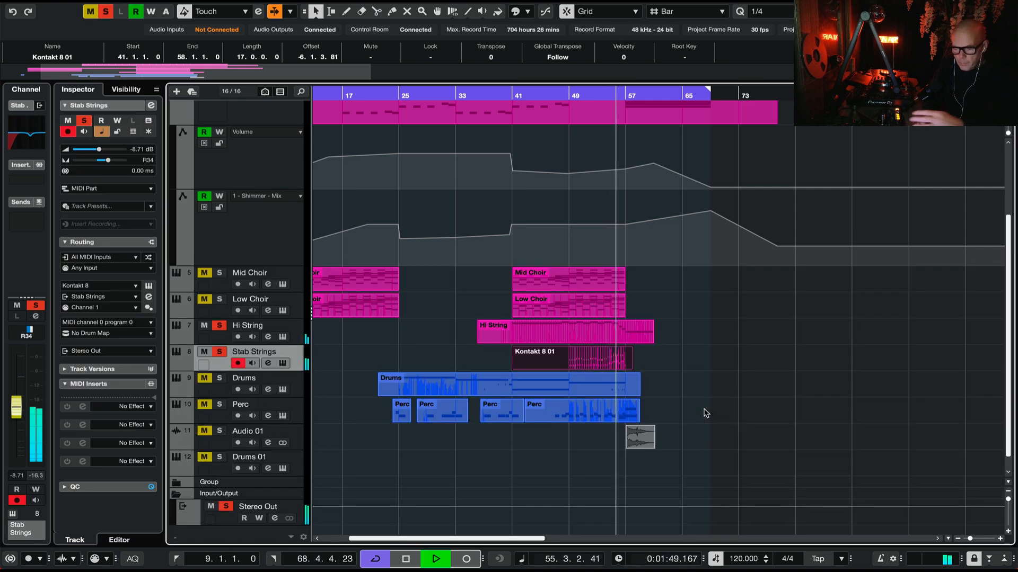
key("space")
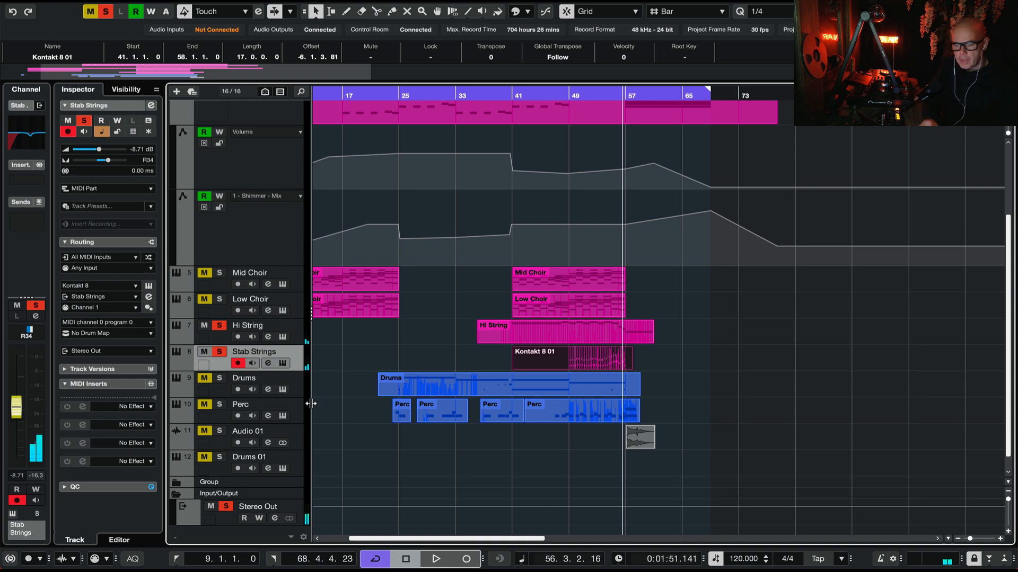
Step: Unsolo Stab Strings, solo Main Chords, Cello, Arp, Mid Choir and Low Choir alongside Hi String, and play from bar 41
left_click(217, 299, "ctrl")
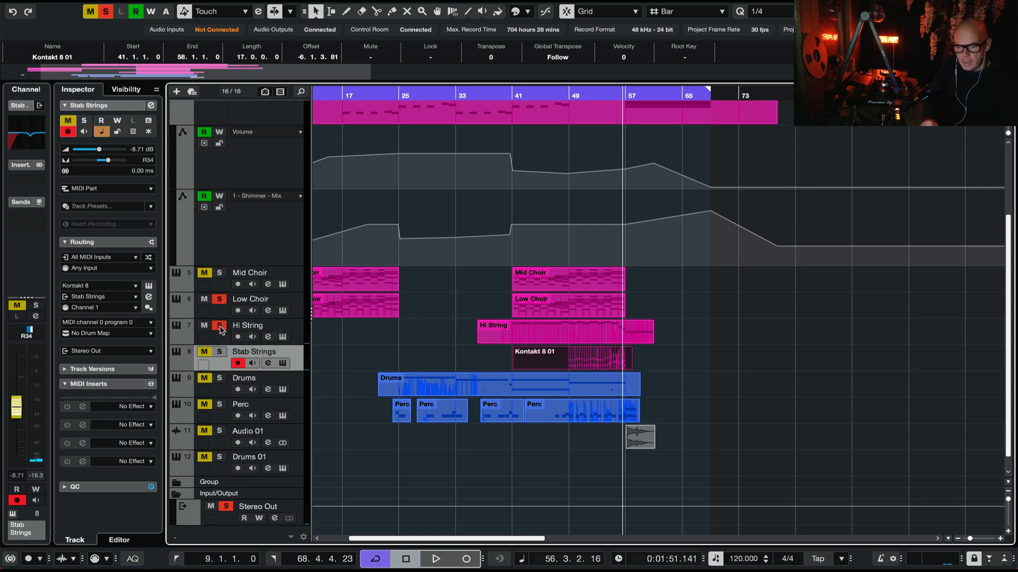
scroll(221, 273, "up", 3)
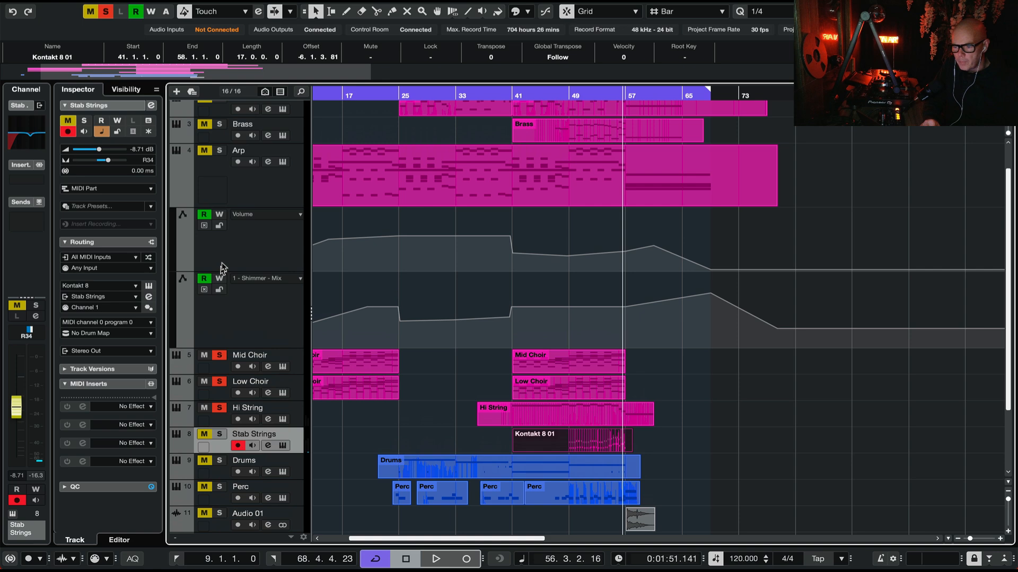
left_click(224, 152)
scroll(244, 141, "up", 1)
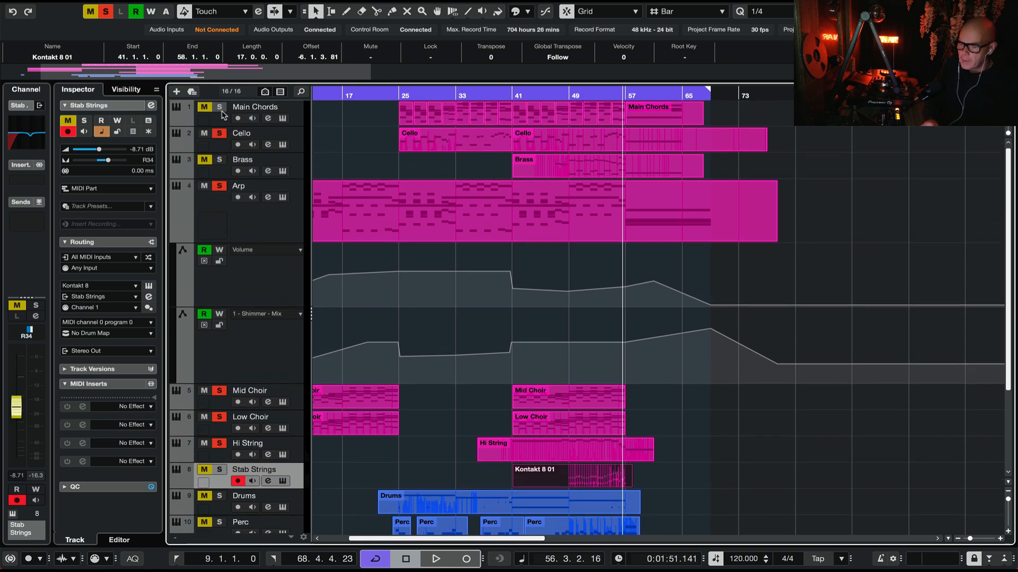
left_click(515, 94)
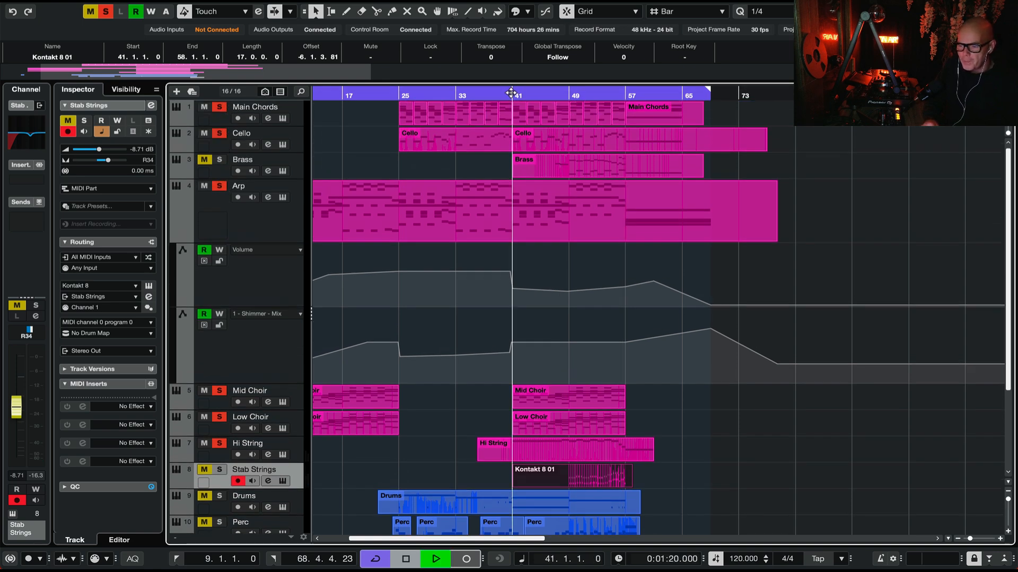
key("space")
Step: Follow the soloed combination, add the Stab Strings track to the solo around bar 49, and stop playback
scroll(761, 338, "down", 4)
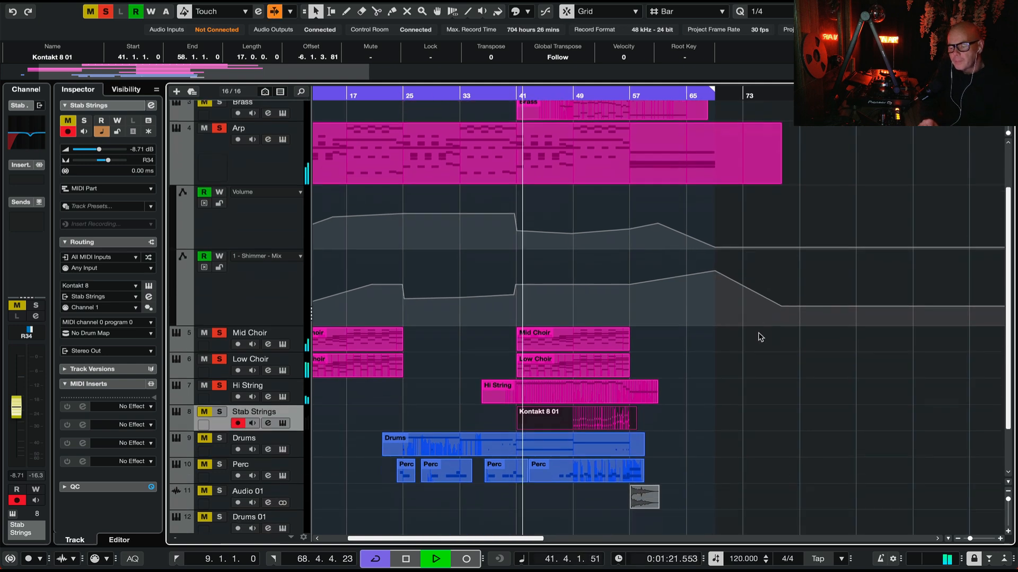
scroll(760, 337, "up", 2)
scroll(761, 337, "right", 1)
scroll(761, 338, "up", 1)
scroll(761, 338, "right", 1)
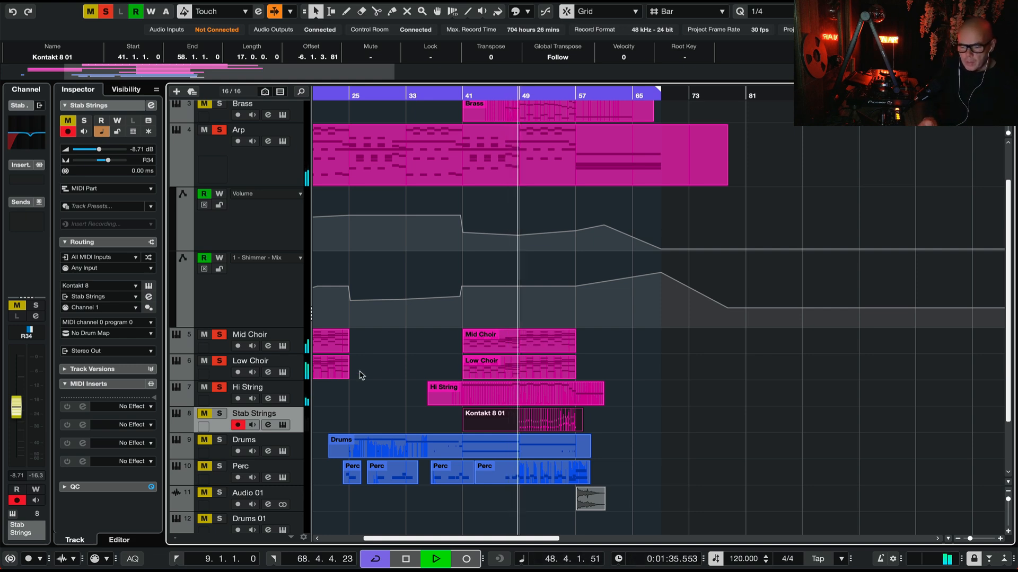
left_click(220, 414)
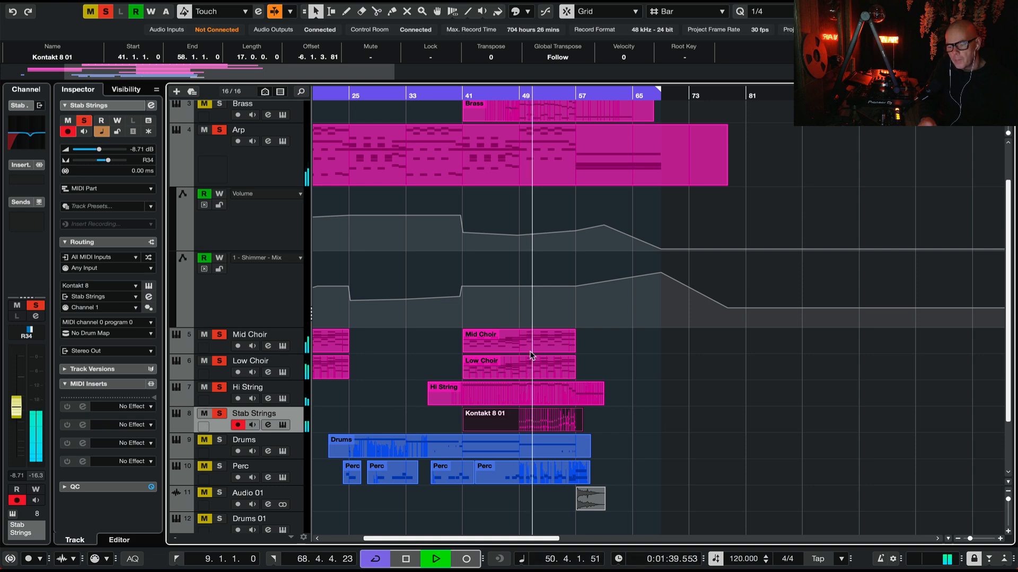
scroll(532, 355, "up", 2)
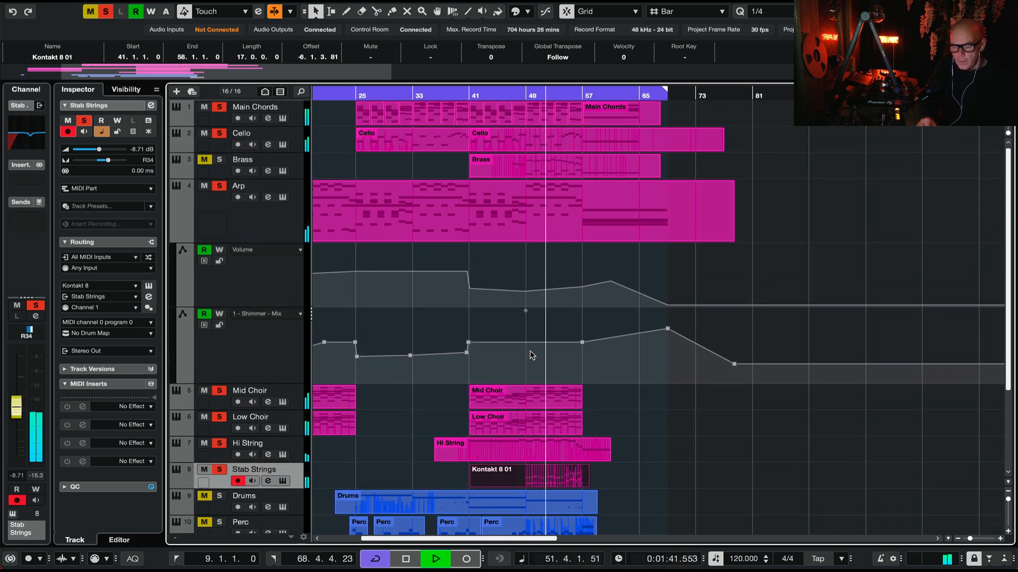
key("space")
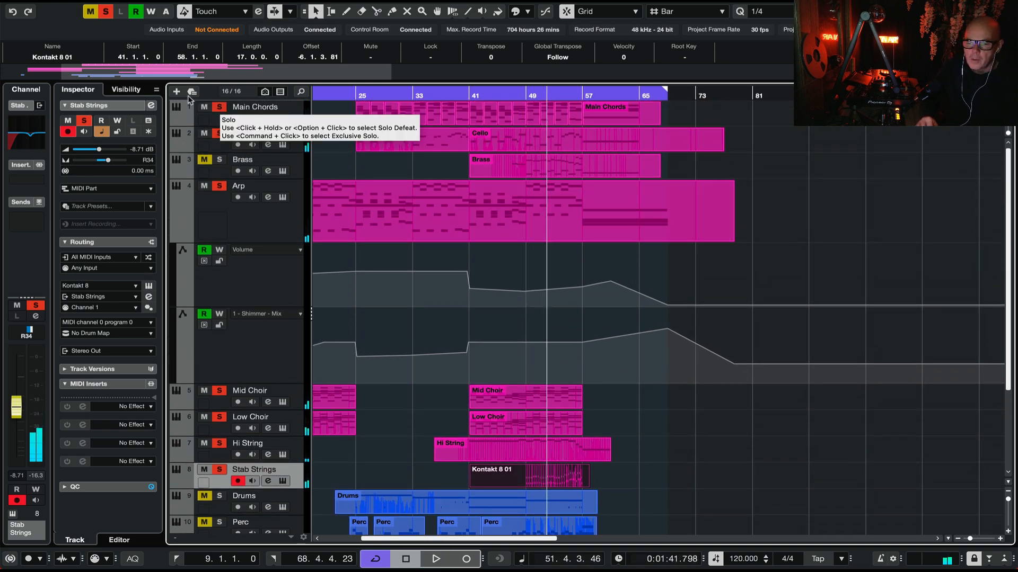
Step: Clear all solos, then solo and select the Brass track while playing from about bar 47
left_click(107, 12)
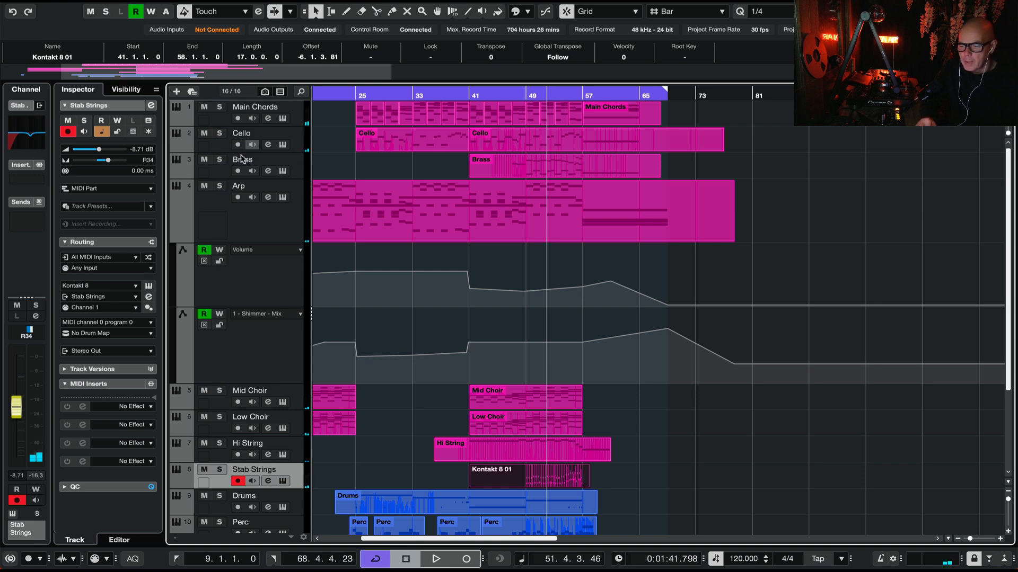
left_click(220, 160)
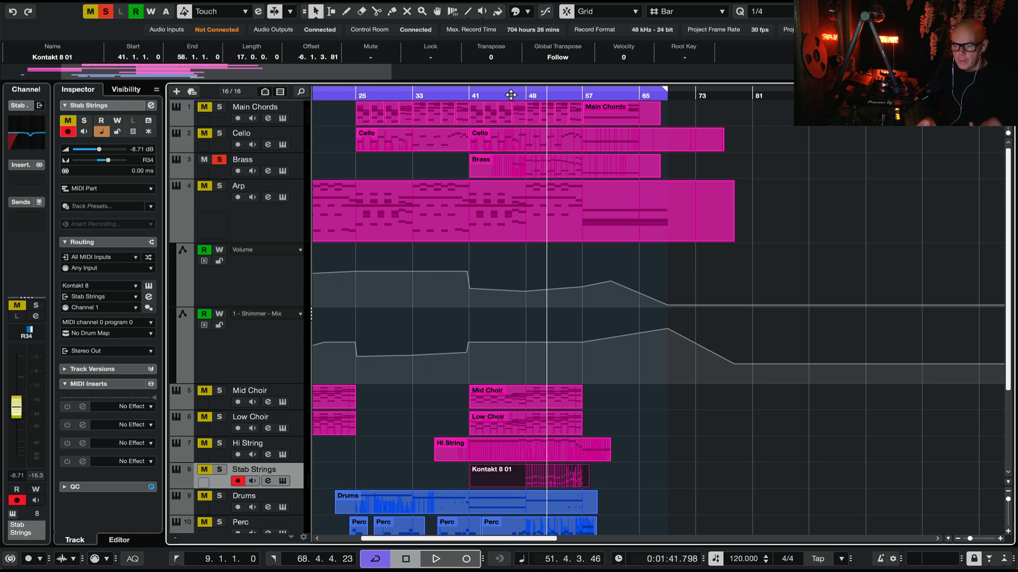
left_click(510, 95)
key("space")
left_click(286, 163)
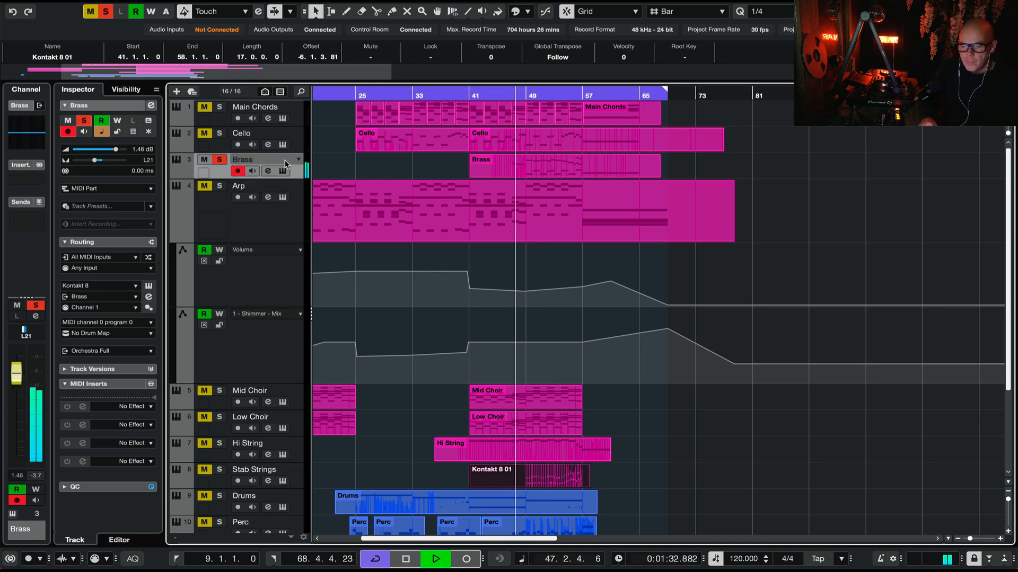
Step: Open the Brass track's Kontakt instrument to examine its brass ensemble patch, close it and stop playback
left_click(149, 286)
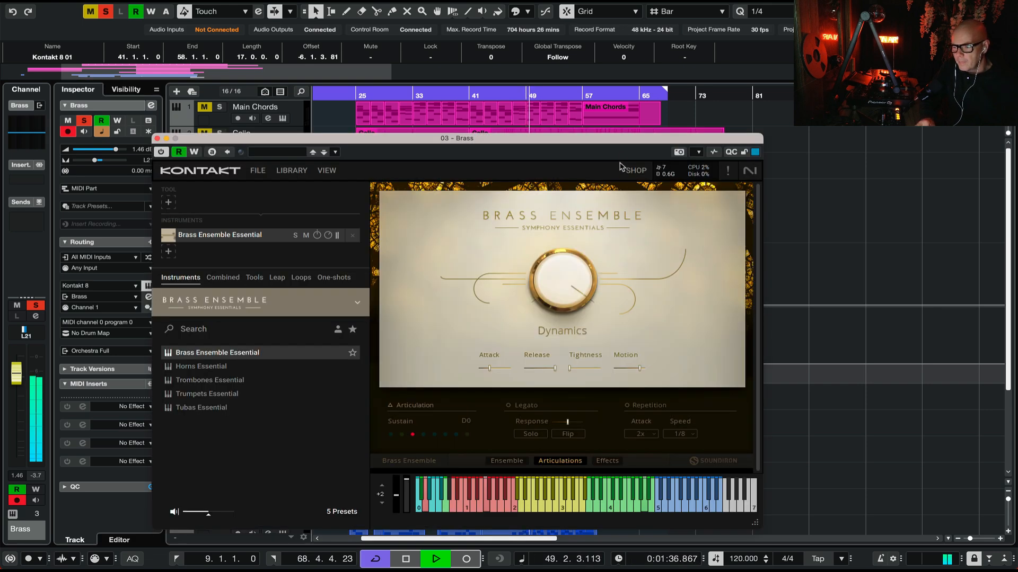
left_click_drag(620, 142, 650, 77)
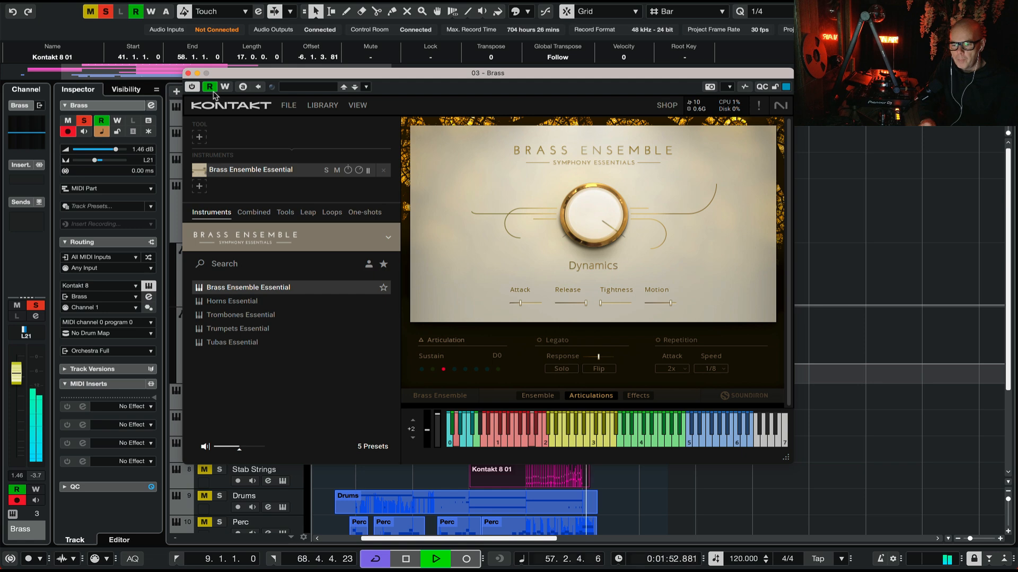
left_click(188, 73)
key("space")
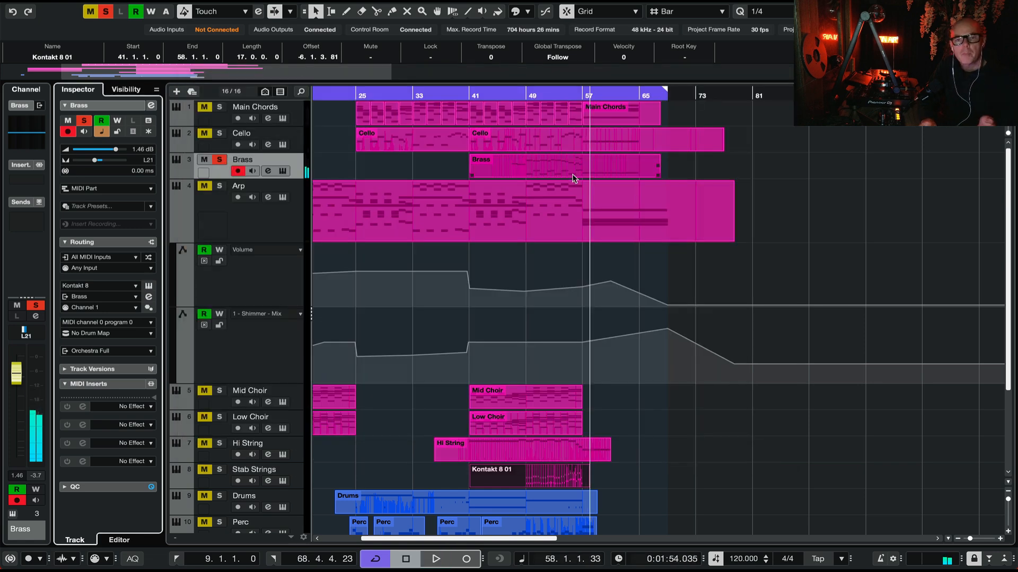
Step: Unsolo Brass, mute Drums and Perc, play the remaining tracks from about bar 46, and collapse the Arp track's automation lanes
left_click(220, 160)
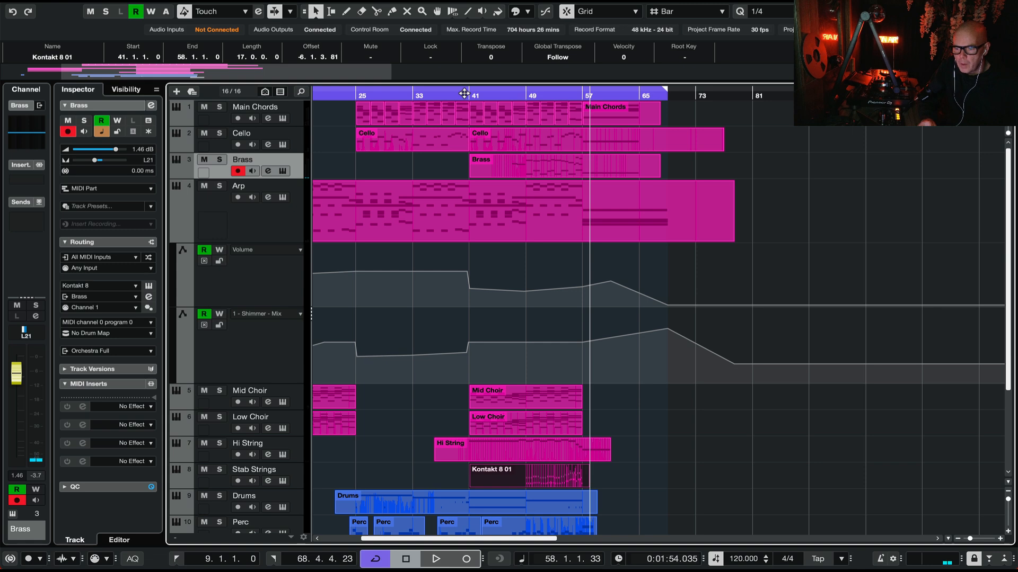
scroll(203, 447, "down", 2)
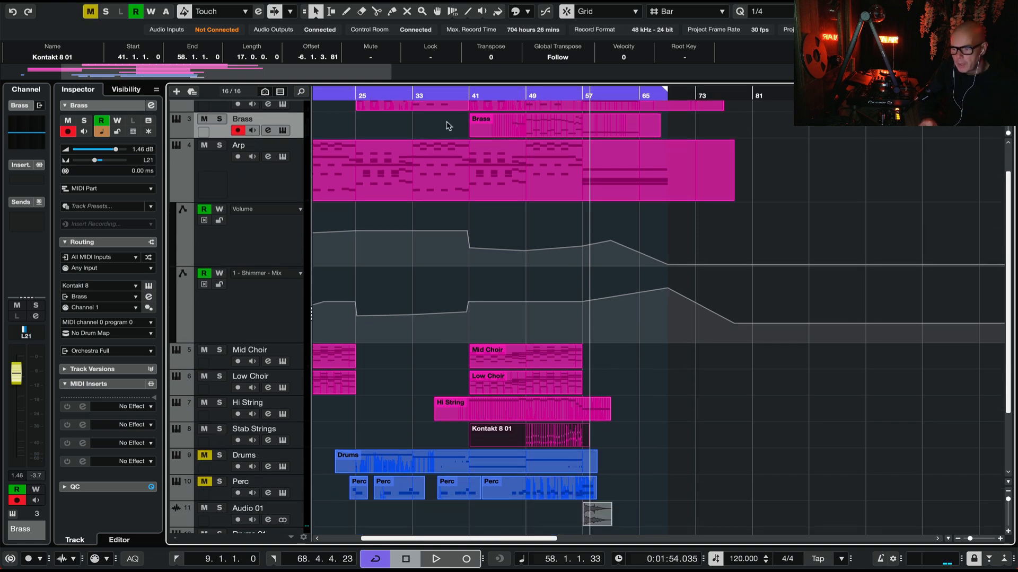
double_click(506, 94)
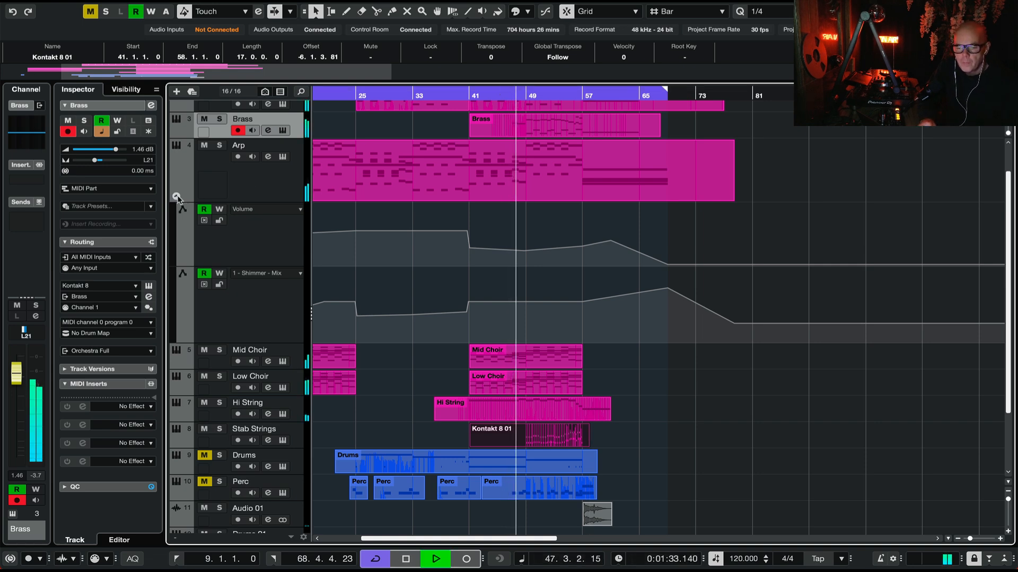
left_click(177, 196)
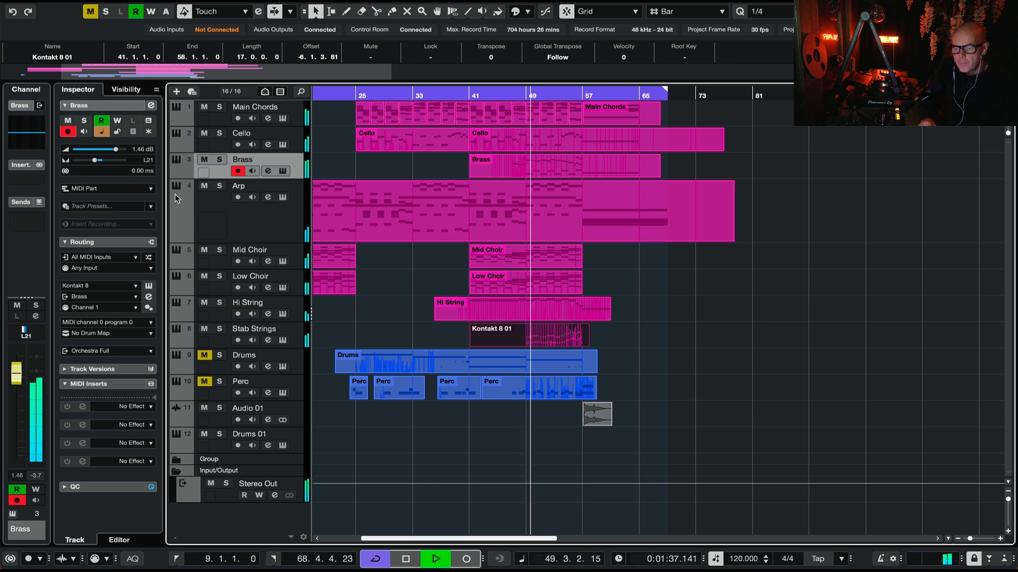
scroll(654, 312, "right", 1)
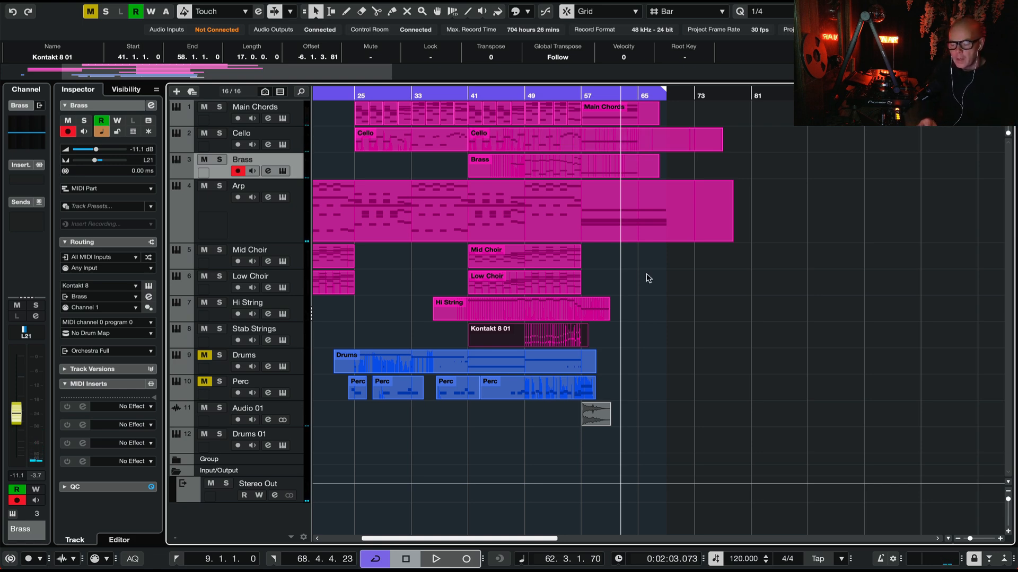
Step: Solo the Drums and Perc tracks and select the Drums track
left_click(219, 355)
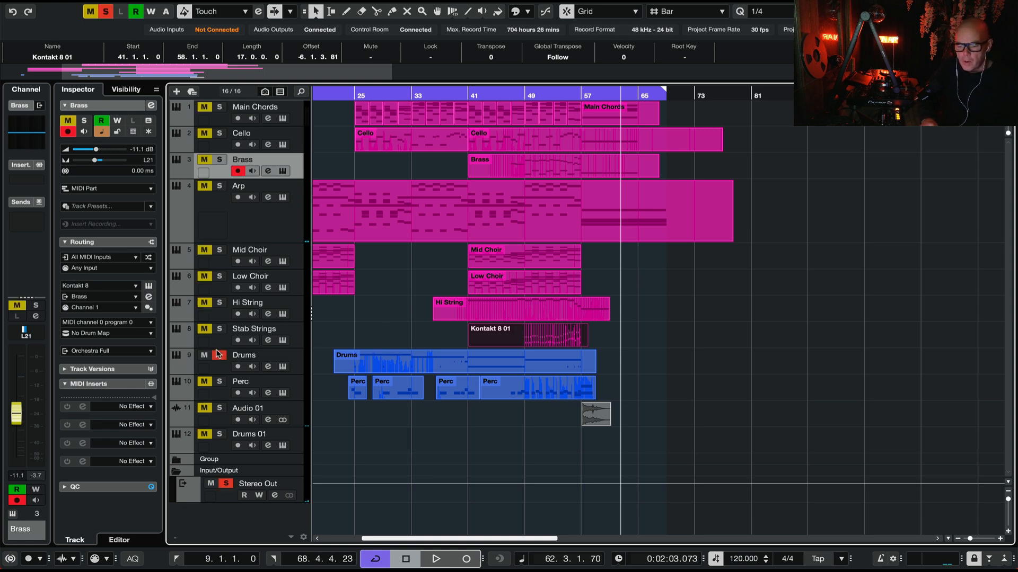
left_click(285, 356)
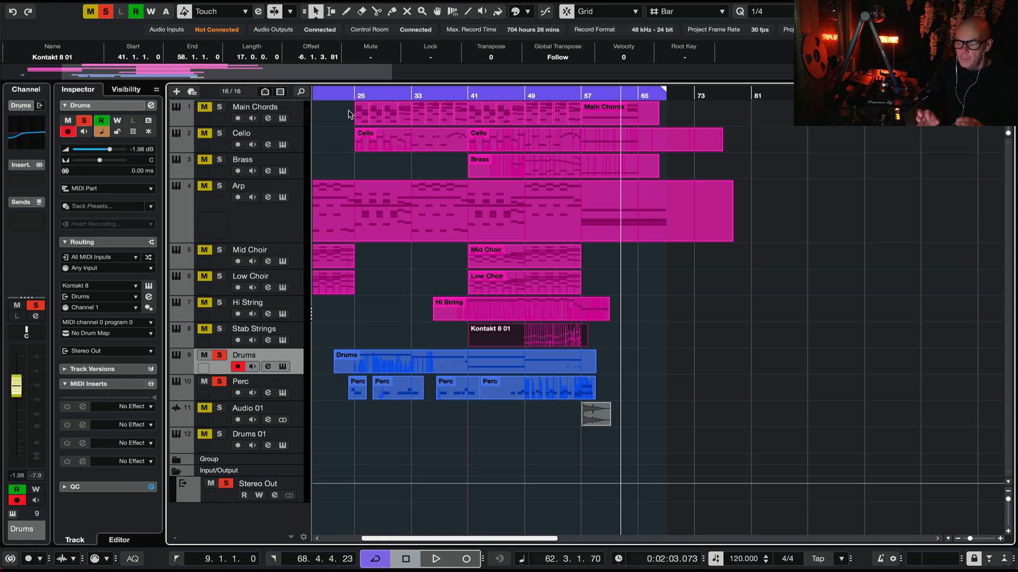
left_click(399, 366)
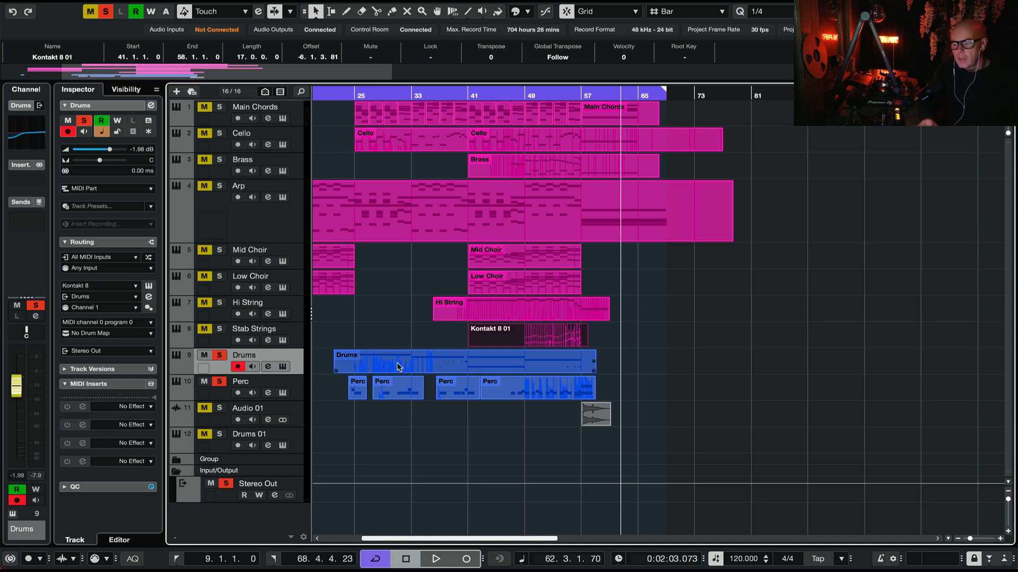
Step: Open the Drums track's Kontakt instrument to examine its Action Strikes ensemble patterns, and close it
left_click(148, 287)
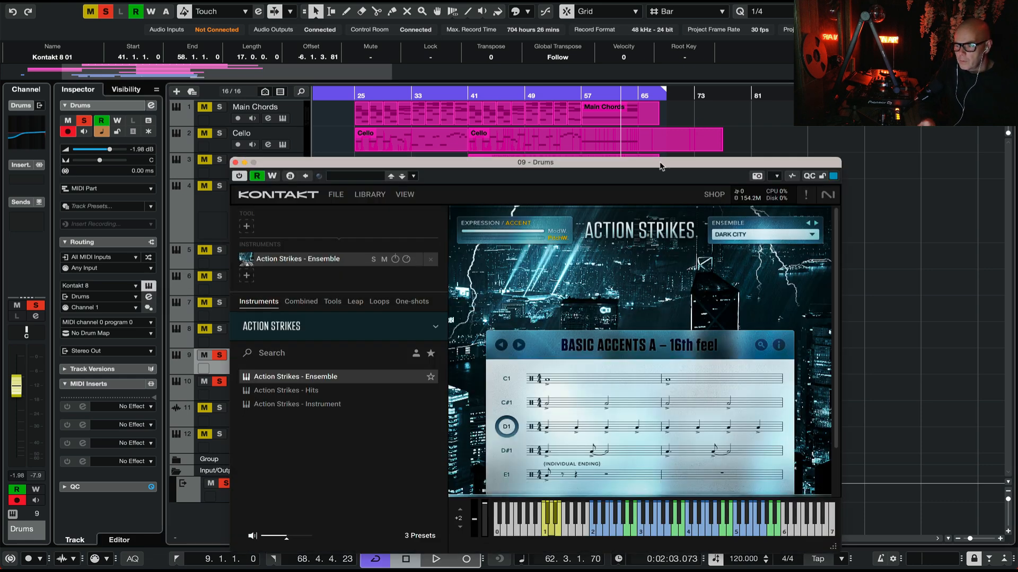
left_click_drag(660, 167, 658, 48)
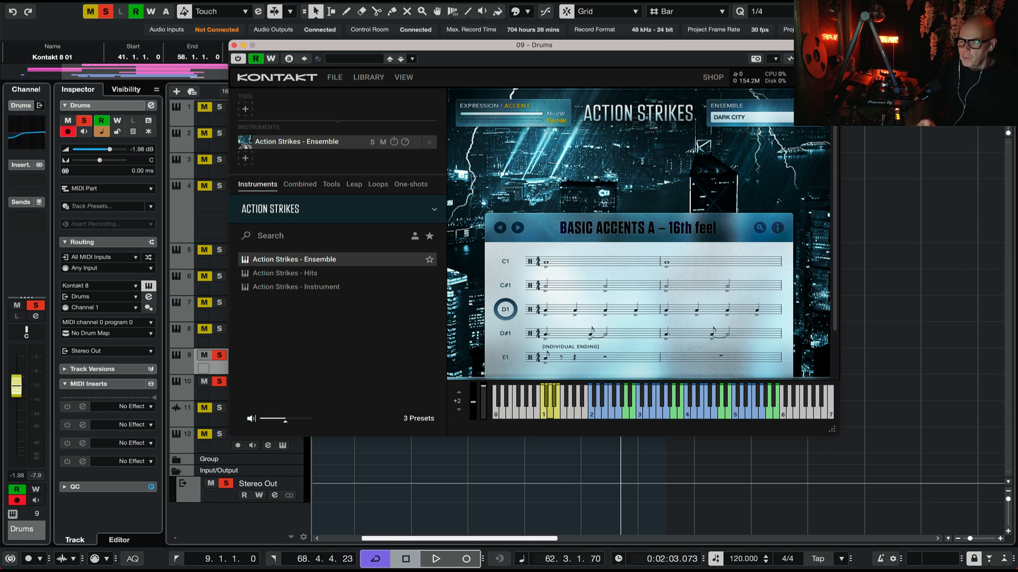
left_click(234, 45)
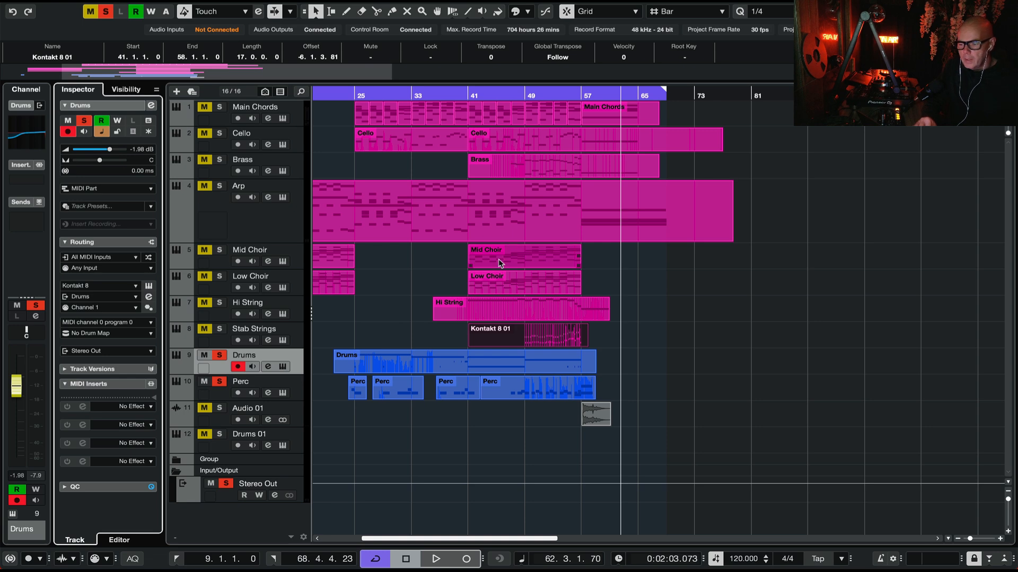
Step: Play the soloed drums and percussion from around bar 25, select the Perc track, and open its Kontakt instrument to examine the patch
double_click(351, 95)
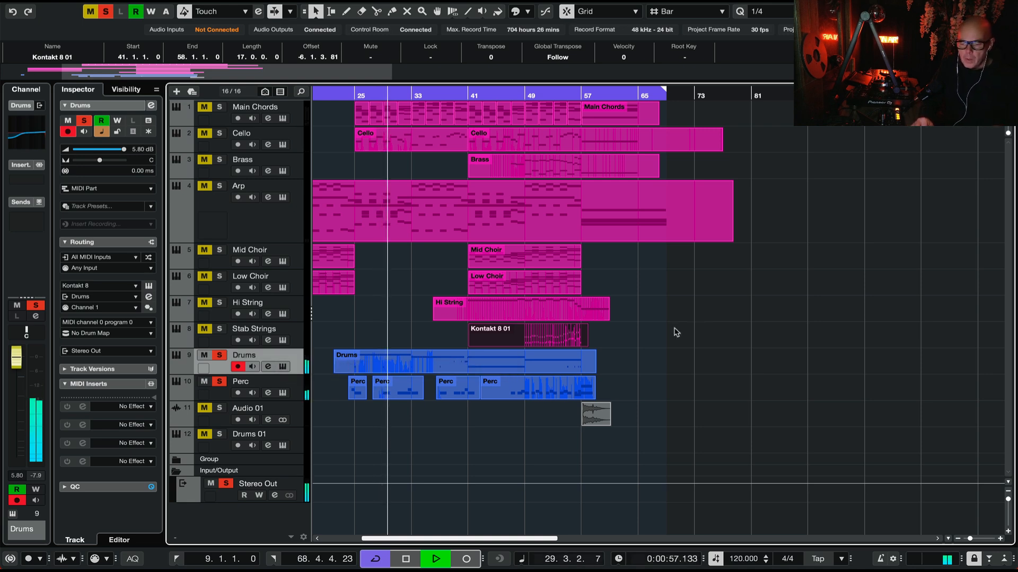
left_click(285, 381)
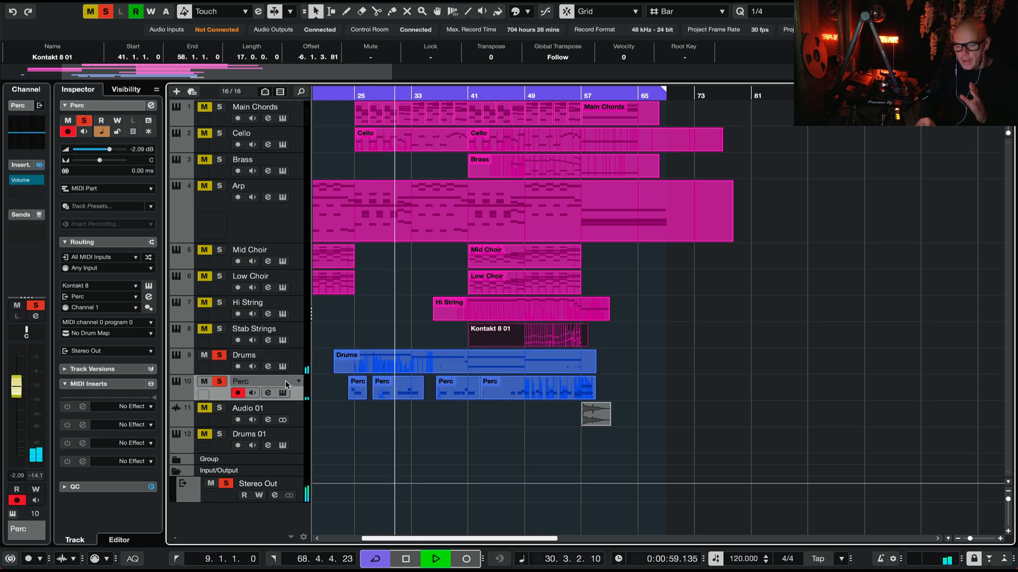
left_click(149, 298)
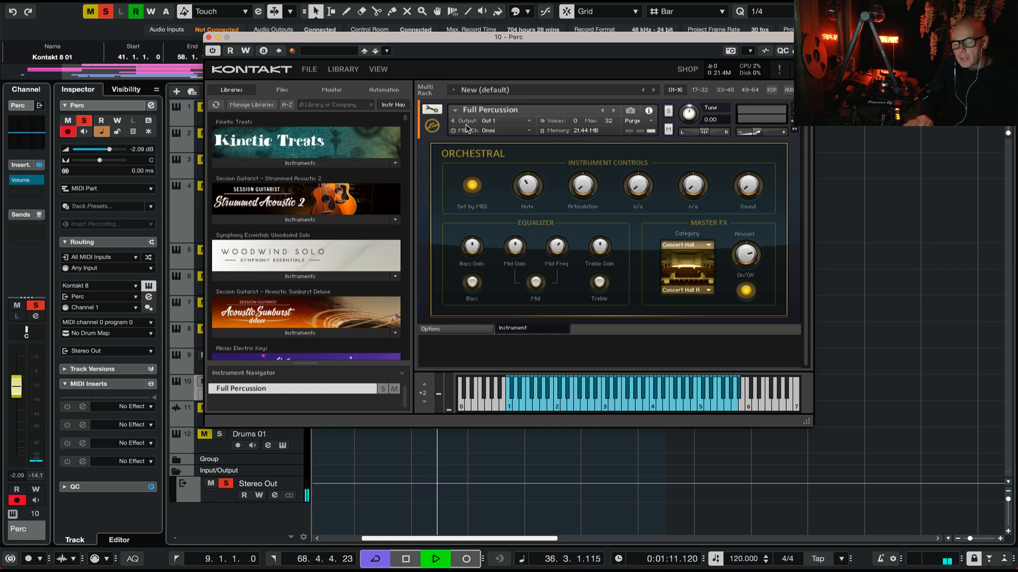
Step: Close the Perc track's Kontakt instrument, play the soloed drums and percussion through to about bar 57, and stop playback
left_click(209, 37)
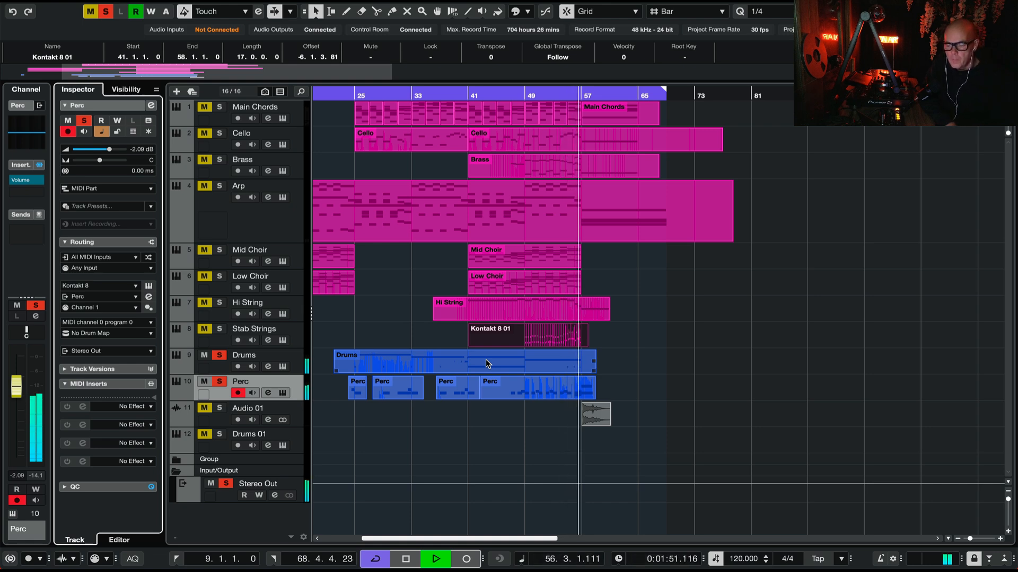
key("space")
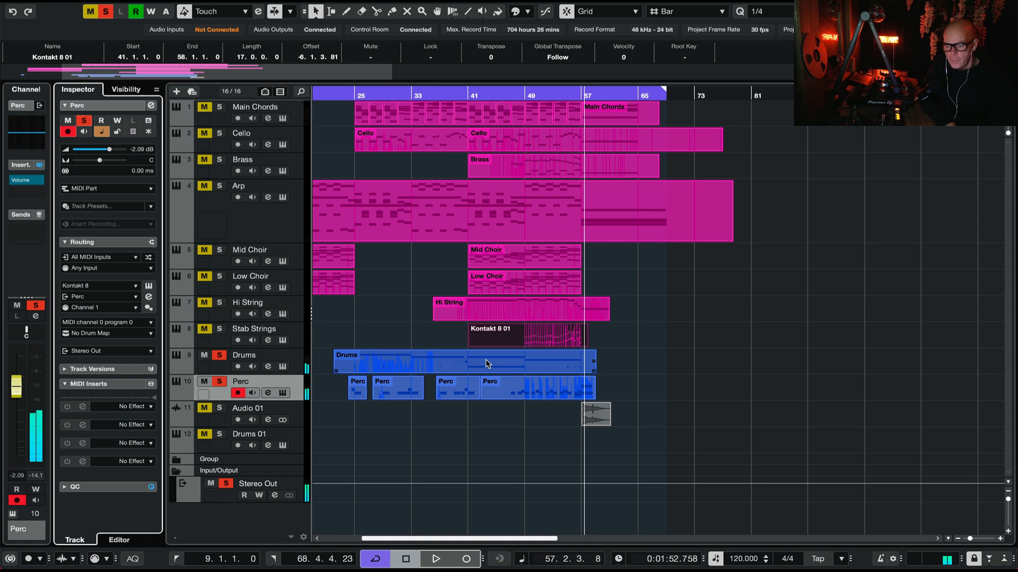
Step: Open the long Drums part in an enlarged Key Editor, examine its notes from about bar 57 back to bar 37, and close the editor
double_click(546, 370)
scroll(655, 423, "right", 6)
scroll(655, 423, "up", 2)
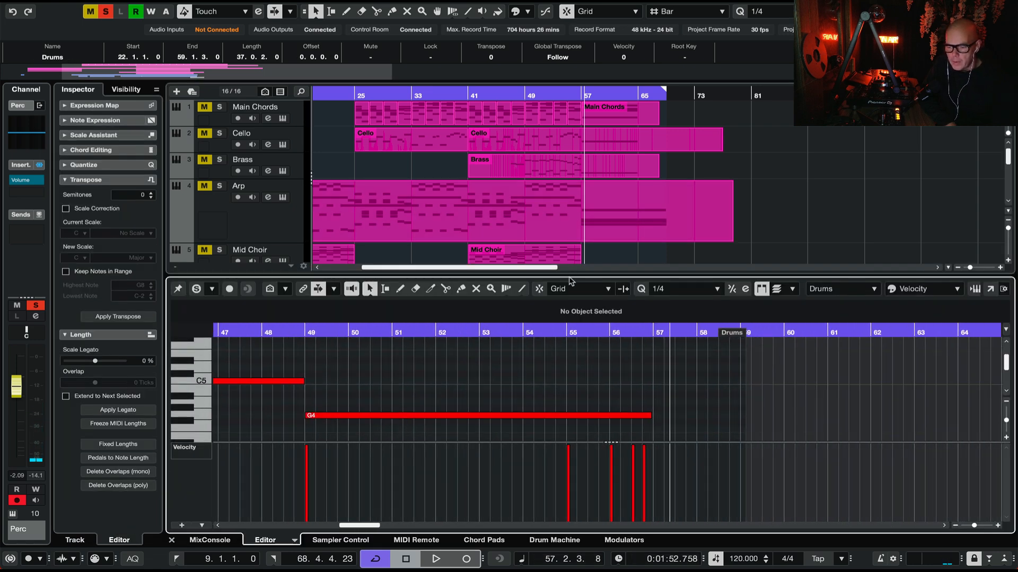
left_click_drag(569, 274, 564, 151)
scroll(520, 285, "left", 5)
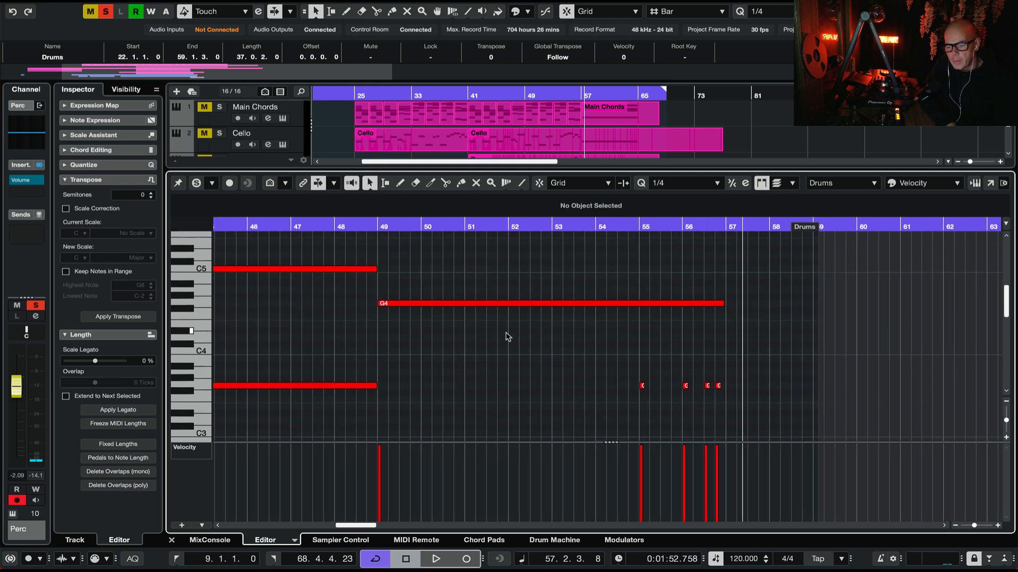
scroll(511, 313, "down", 3)
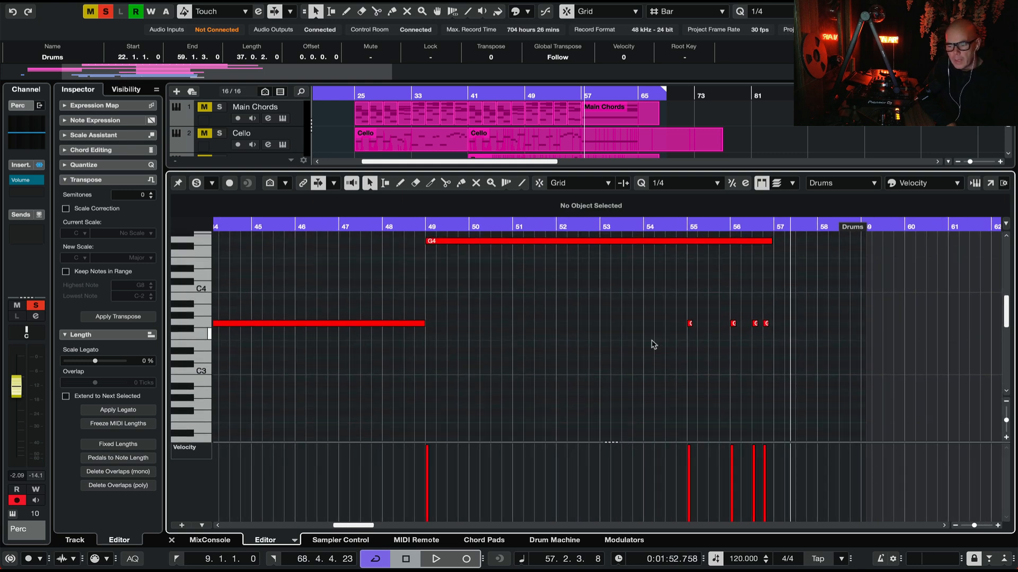
scroll(558, 342, "left", 10)
scroll(558, 342, "up", 1)
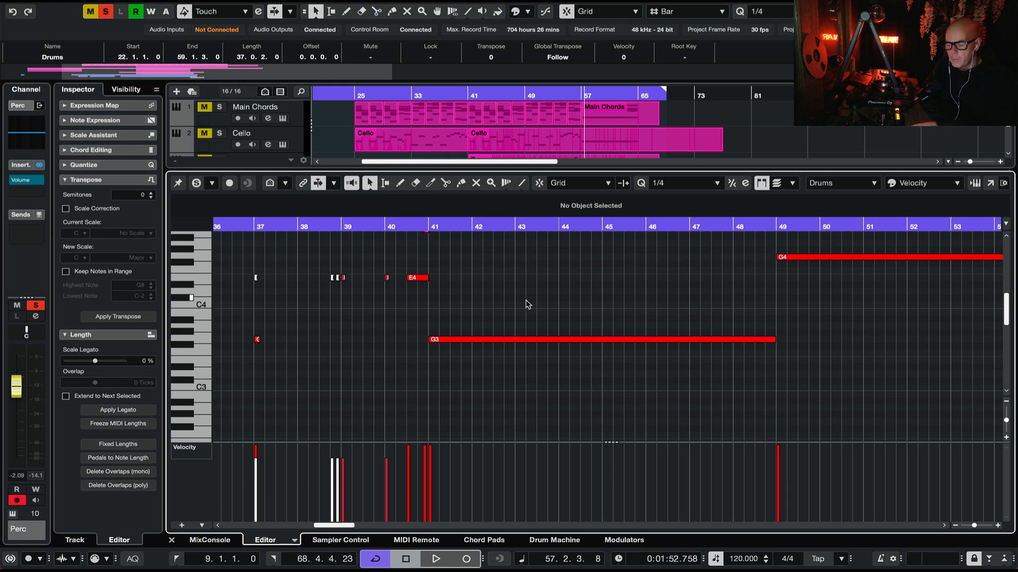
key("ctrl+e")
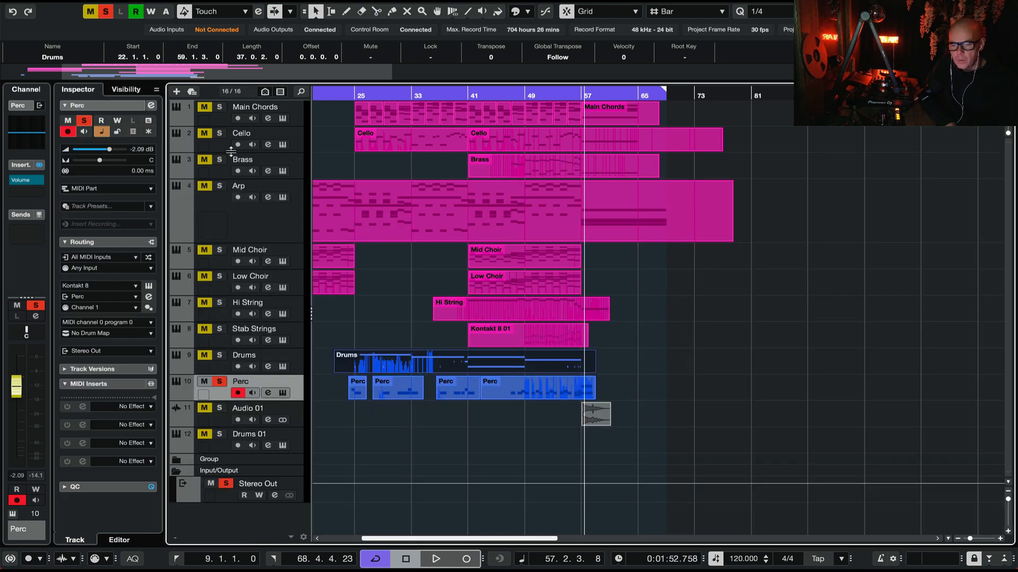
Step: Deactivate all solo states, unmute the Perc track, and play the full arrangement from bar 9
left_click(104, 11)
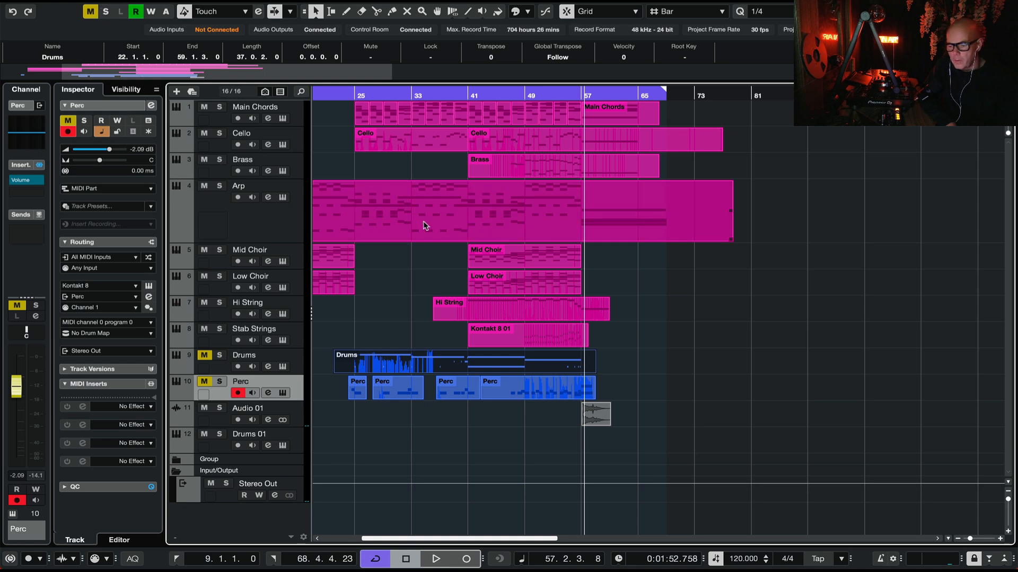
left_click(204, 384)
scroll(377, 160, "left", 5)
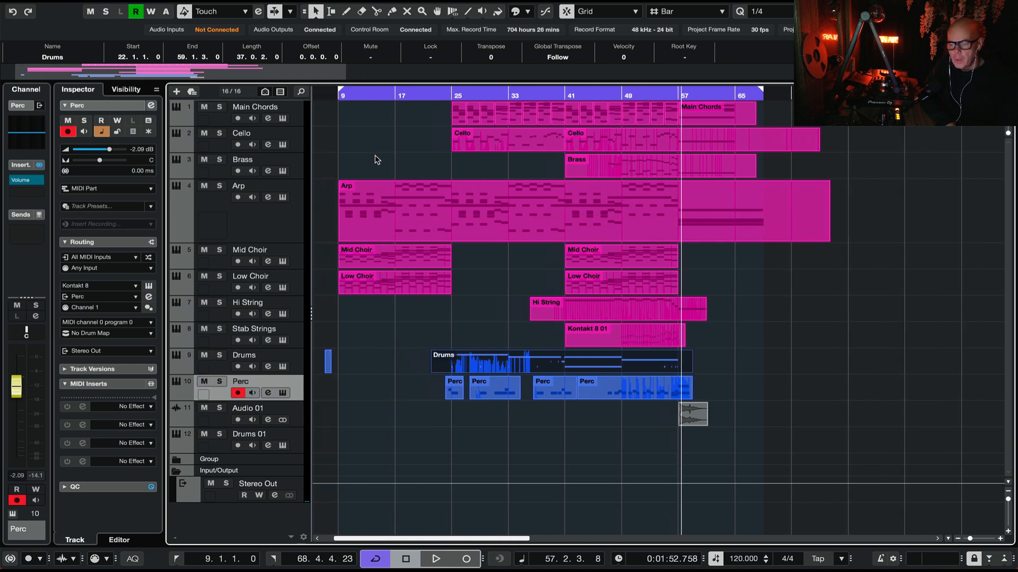
double_click(367, 97)
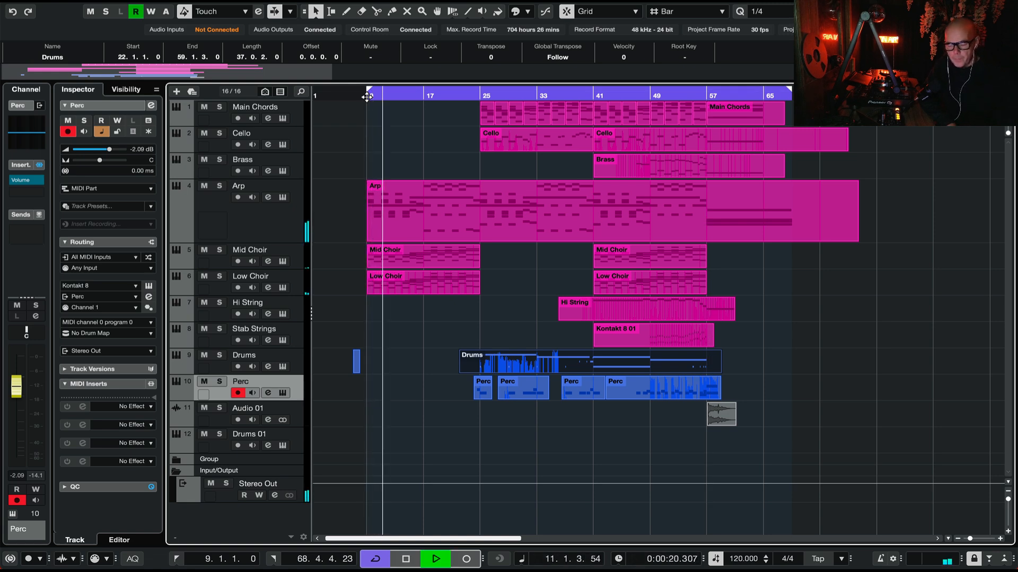
key("super+Tab")
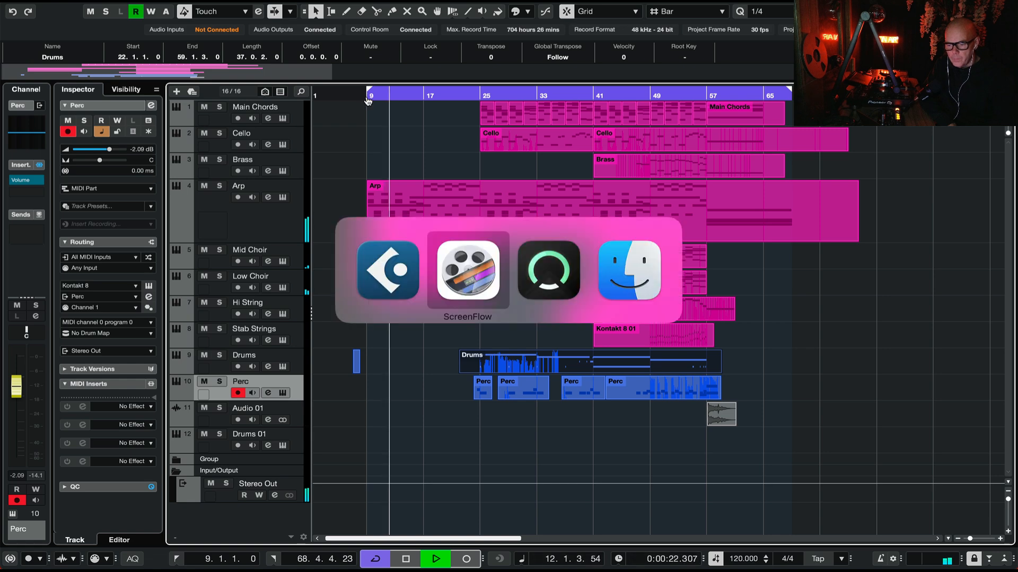
key("super+shift+Tab")
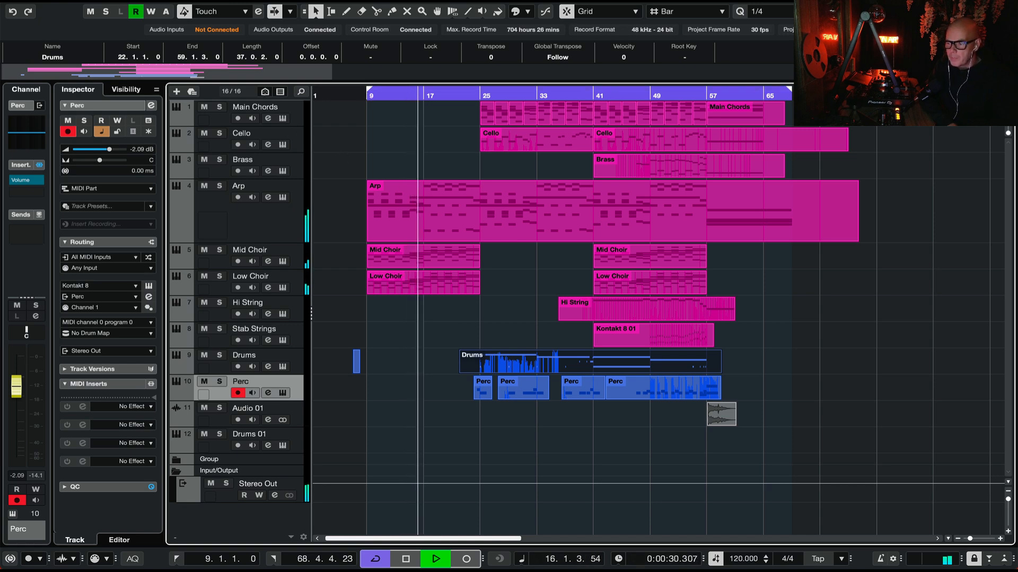
Step: Show the MixConsole below the arrangement with all channels fitted in view, watch the levels until about bar 64, and stop playback
key("Return")
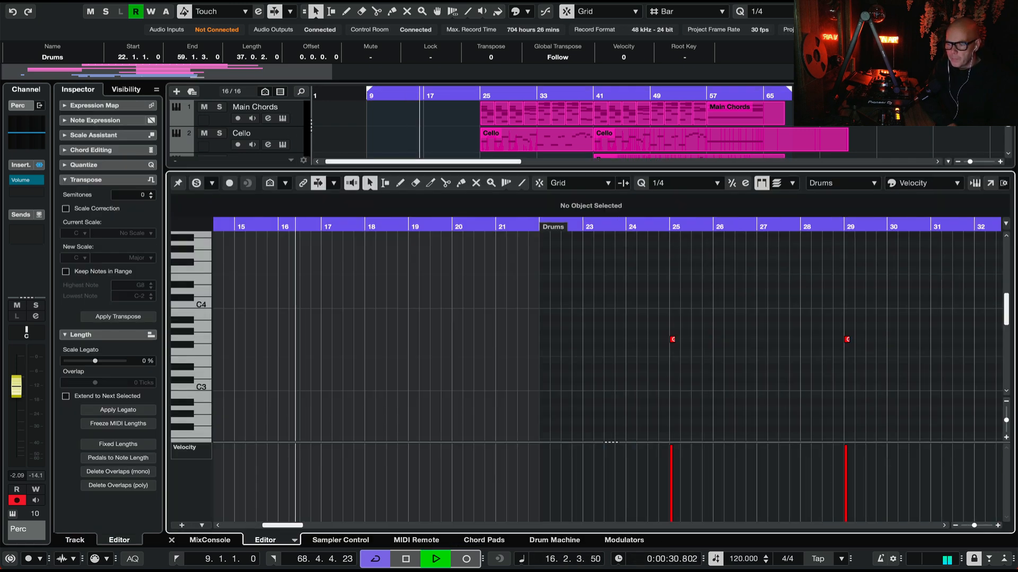
left_click(208, 540)
left_click_drag(590, 249, 591, 269)
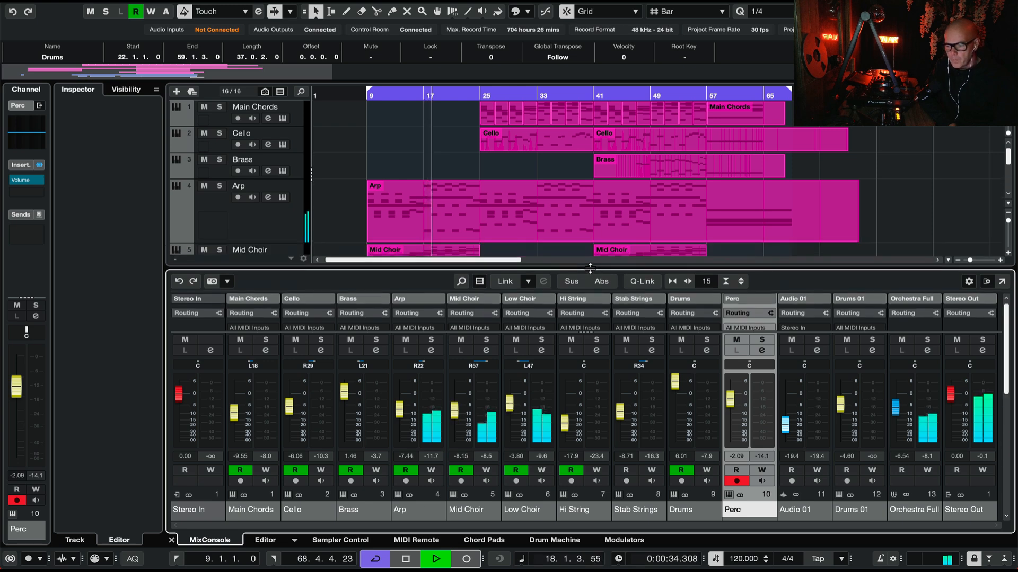
key("g")
key("g")
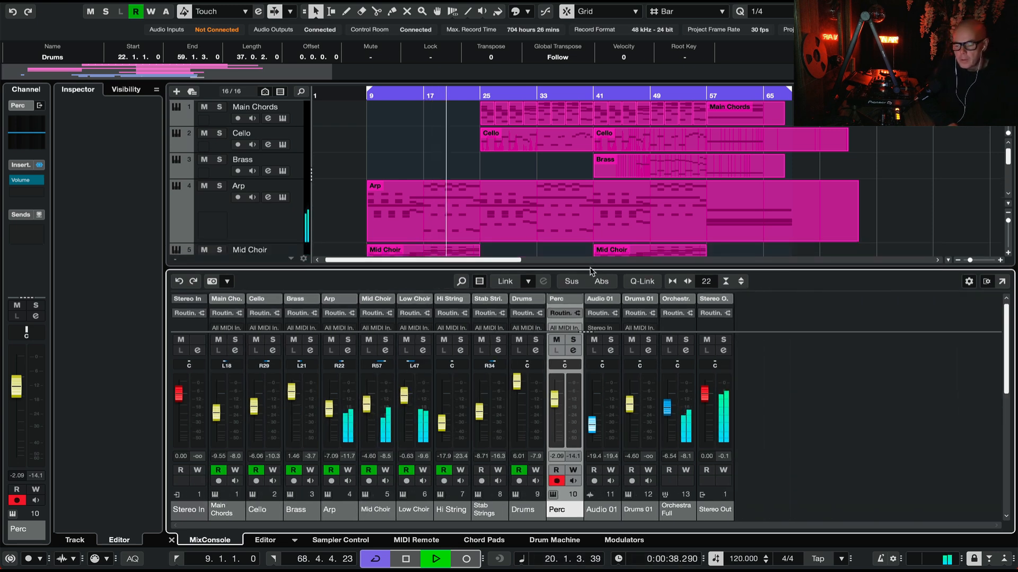
key("h")
key("h")
key("g")
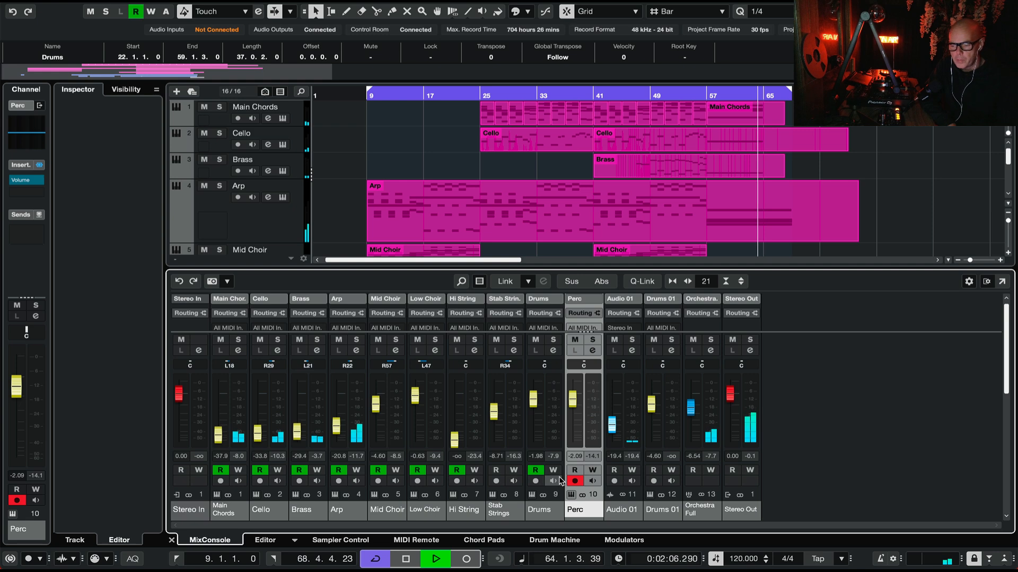
key("space")
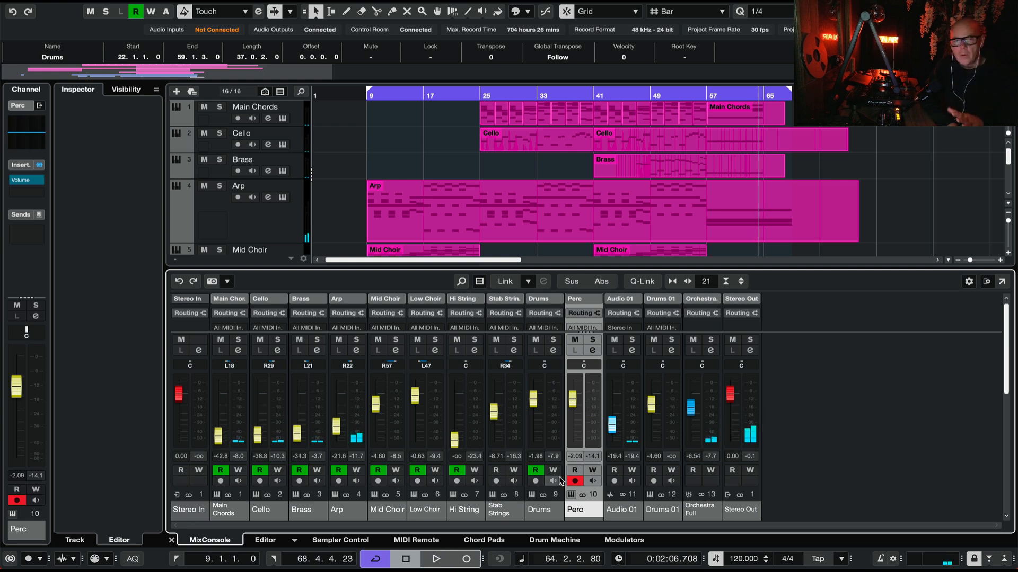